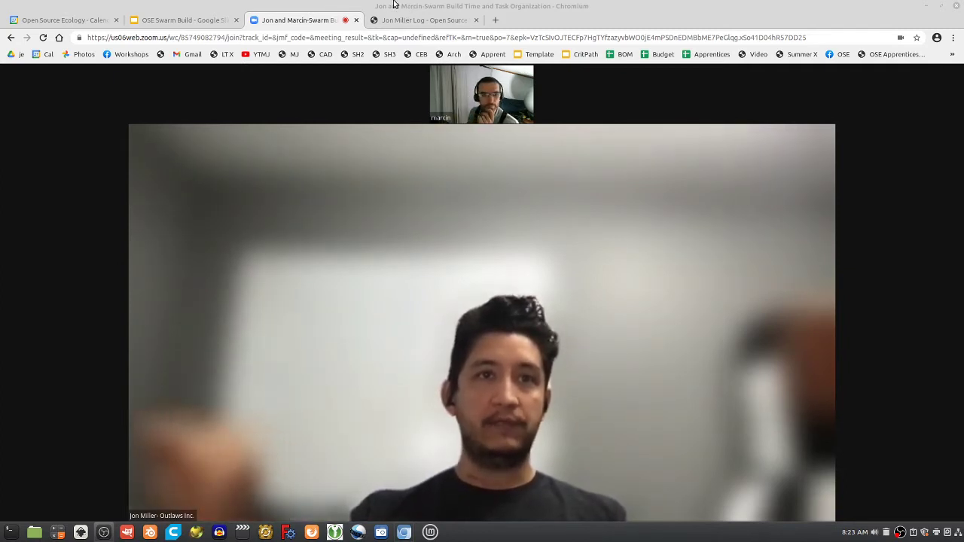
Open the Zoom meeting's View layout menu
left_click(942, 77)
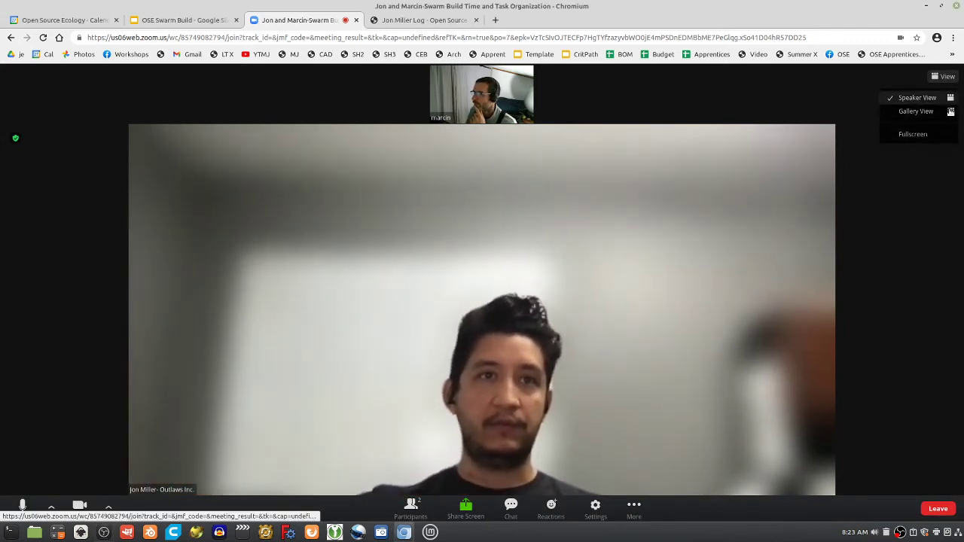
Choose Gallery View so both participants' camera feeds appear side by side
left_click(916, 112)
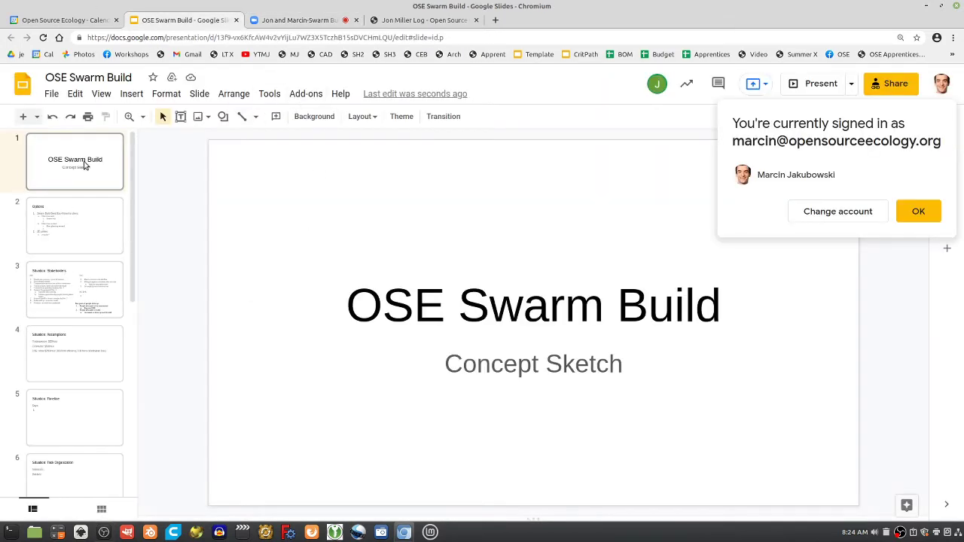
Open slide 10 and turn its body text into a bulleted list
scroll(62, 378, "down", 5)
left_click(62, 412)
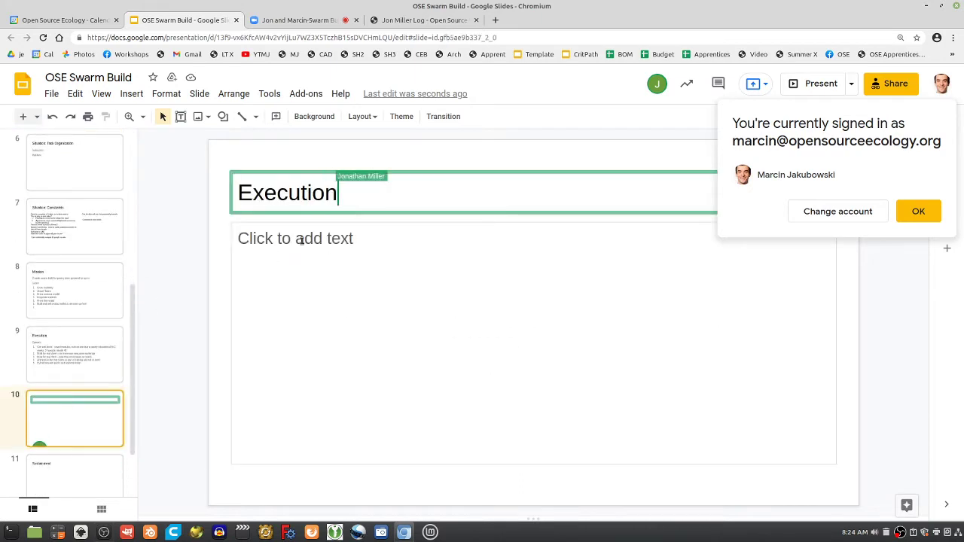
left_click(301, 241)
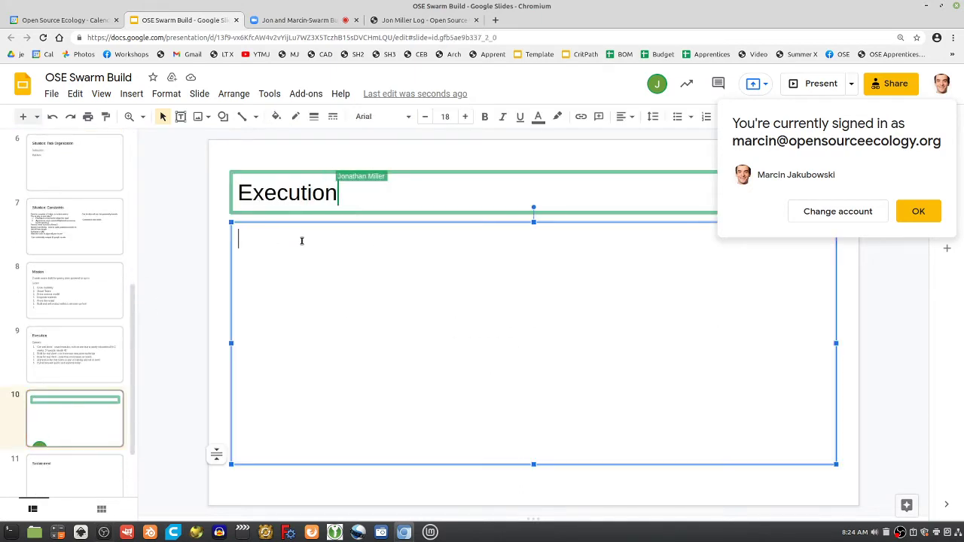
left_click(680, 118)
Enter bullets Curriculum, Event Posting and Logistics, and begin a fourth bullet 'Hablab'
type("C")
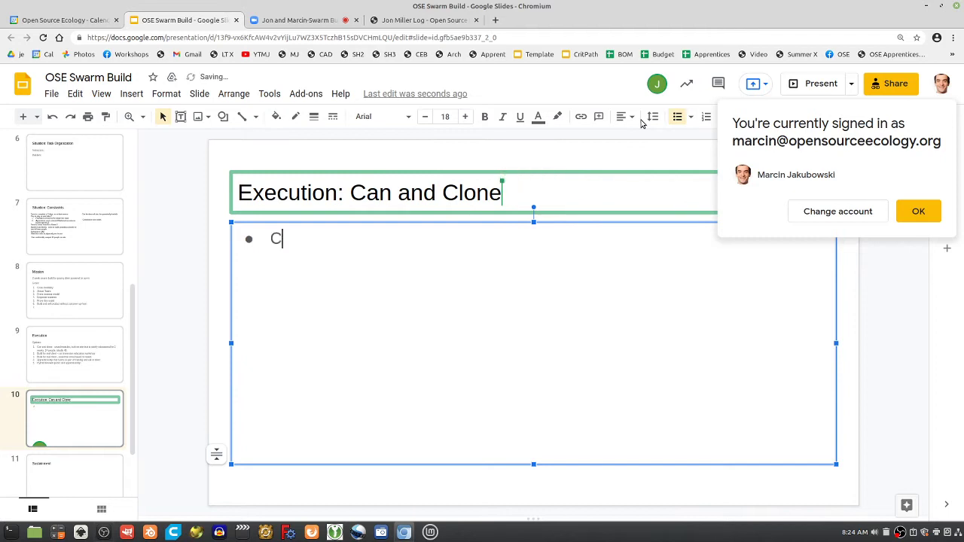
type("urriculum")
key("Return")
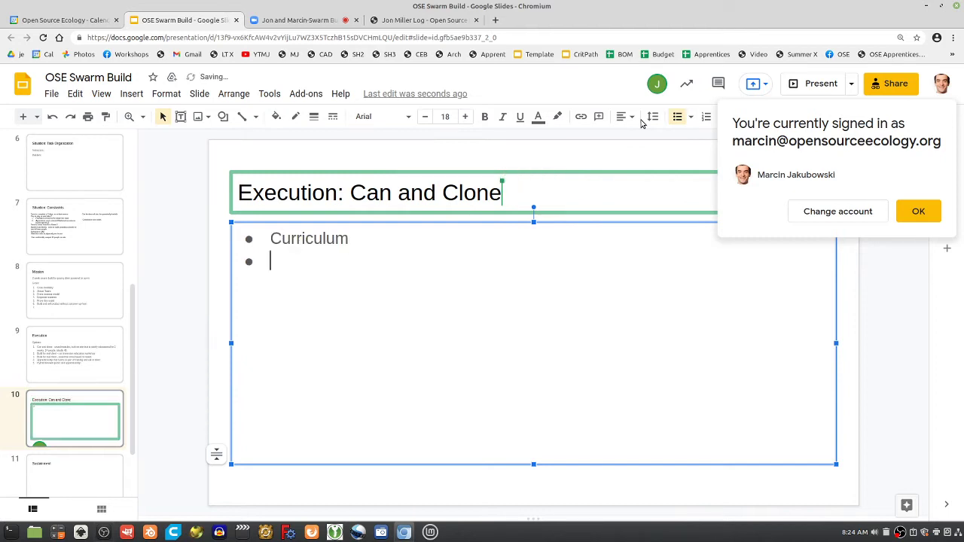
type("Event Posgting")
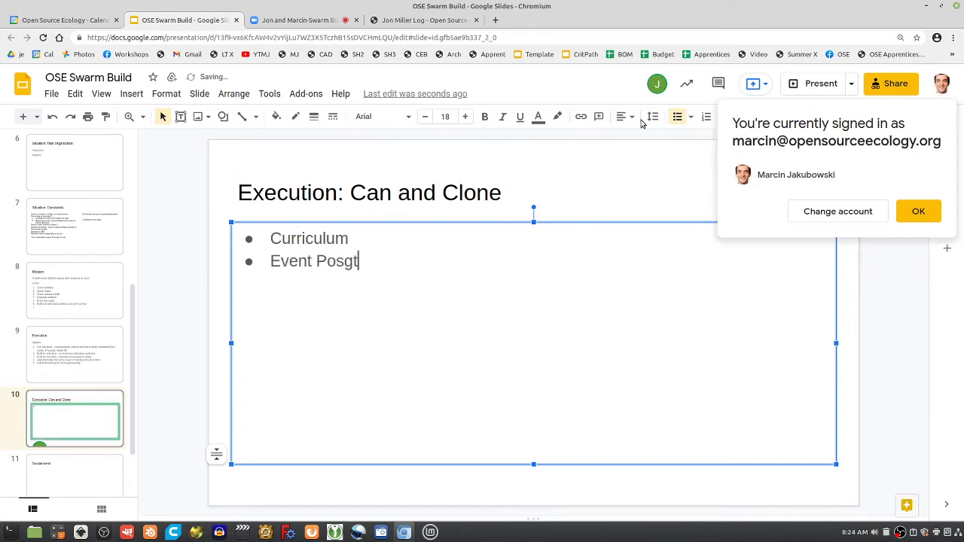
key("BackSpace")
key("BackSpace")
key("BackSpace")
key("BackSpace")
key("BackSpace")
type("ting")
key("Return")
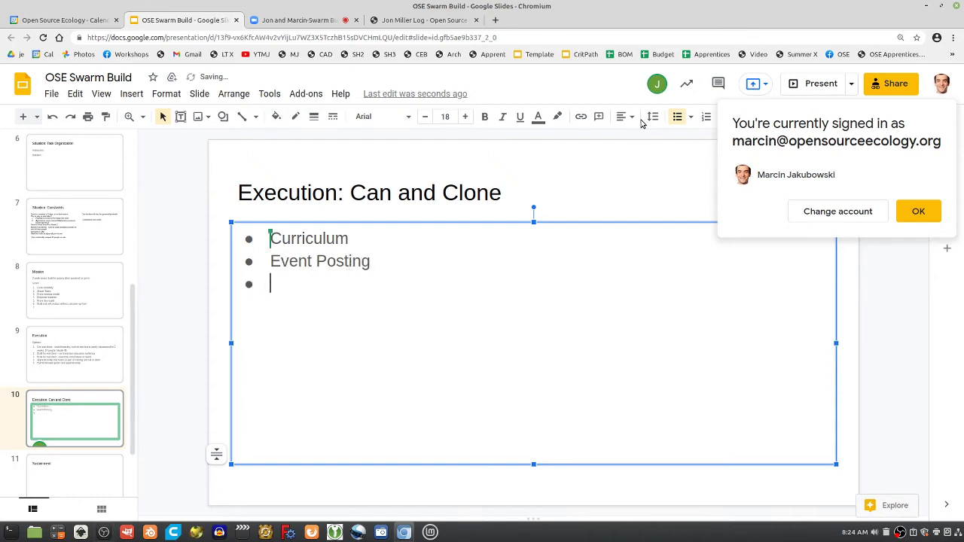
type("Logistics -")
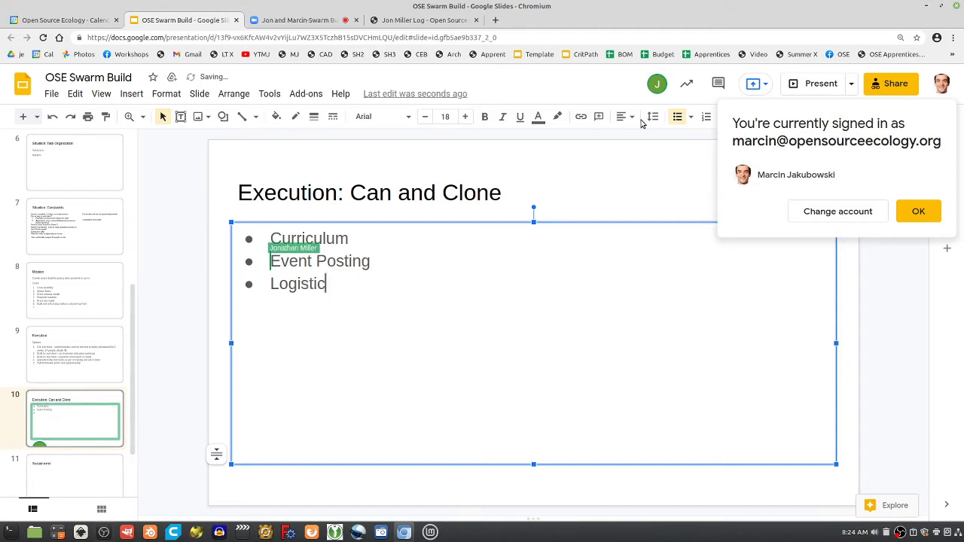
key("BackSpace")
key("BackSpace")
key("BackSpace")
key("Return")
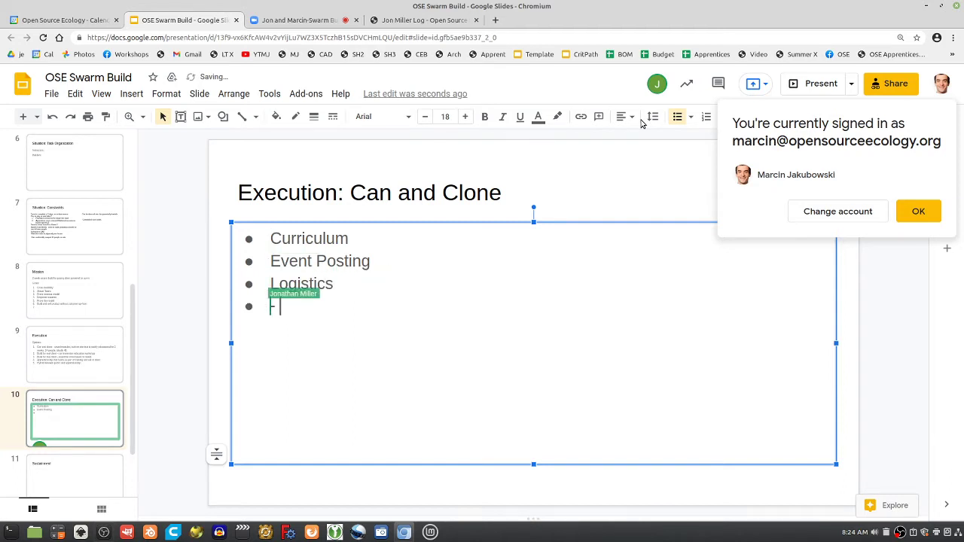
type("- Habl")
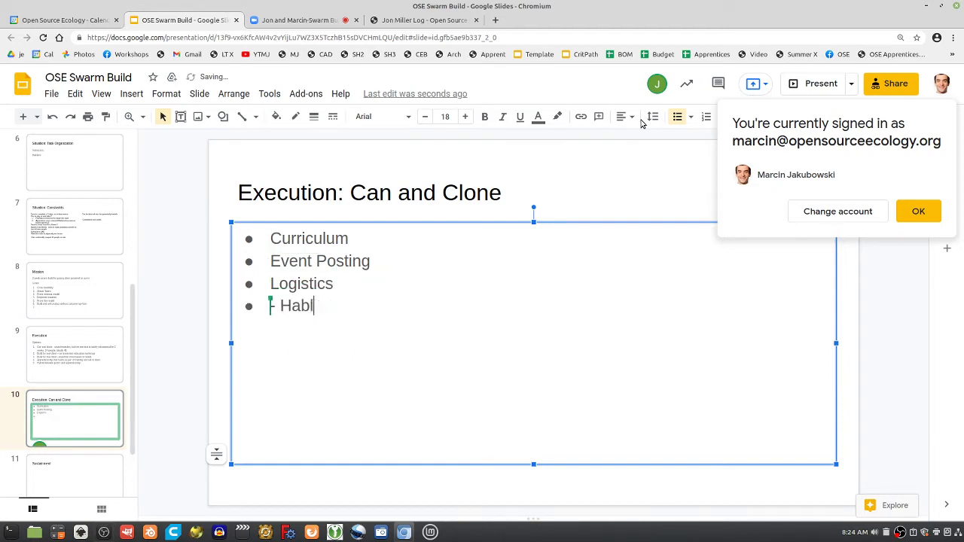
type("ab -")
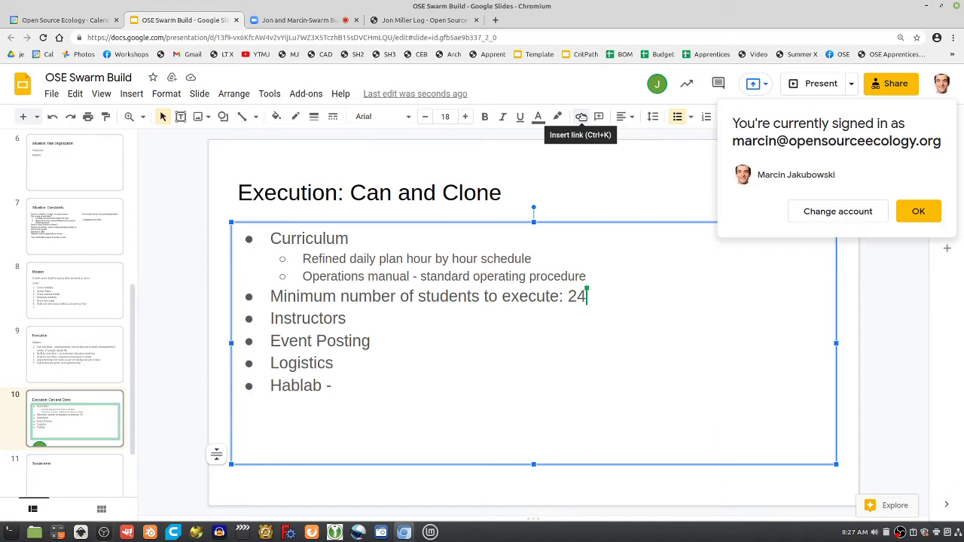
Add an indented '2 assistant instructors for Marcin' sub-point under Instructors, then return to Zoom
left_click(358, 319)
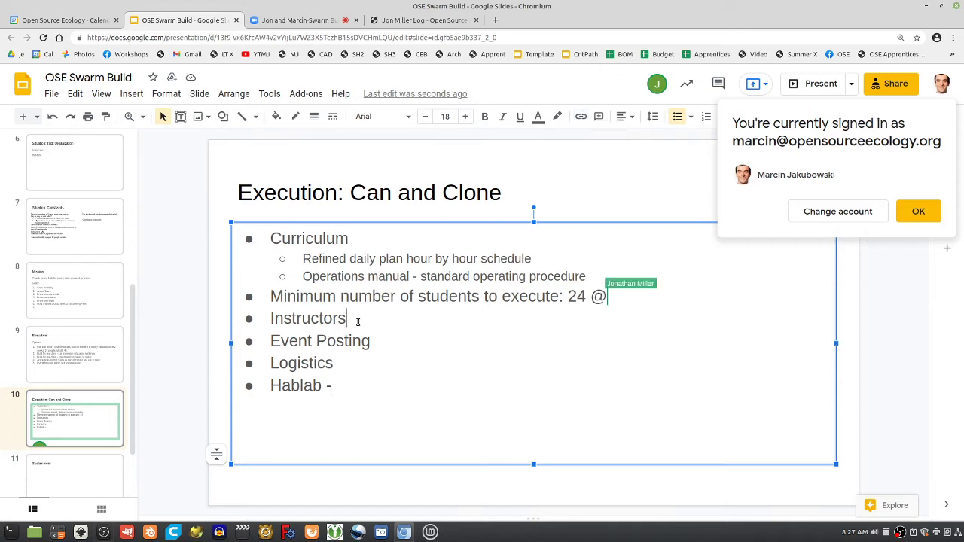
key("Return")
key("Tab")
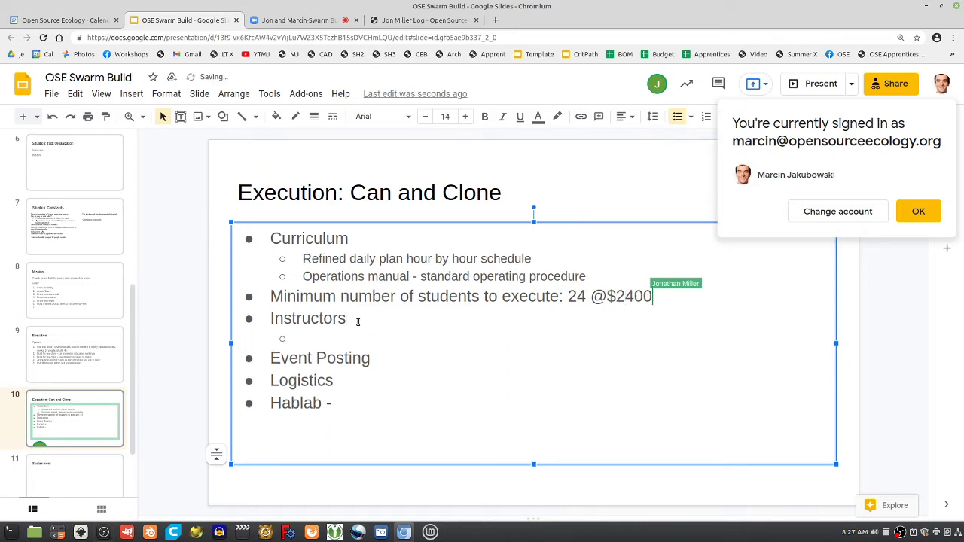
type("2 a")
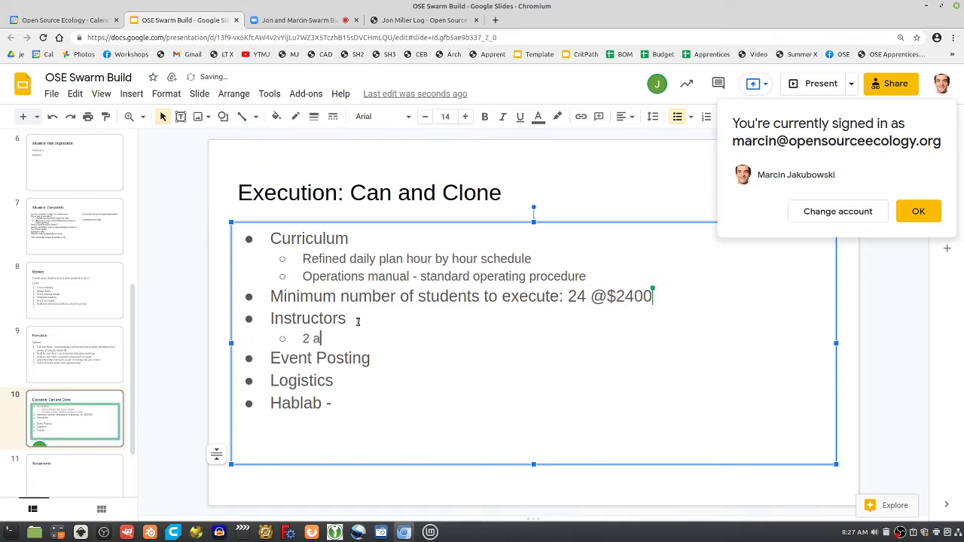
key("BackSpace")
type("assistant instructors for Marcin")
key("Return")
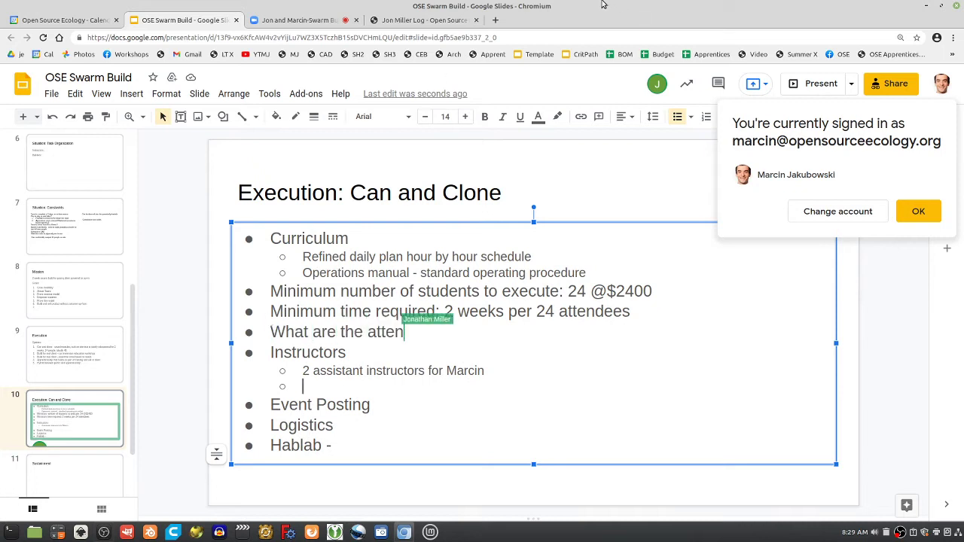
left_click(278, 23)
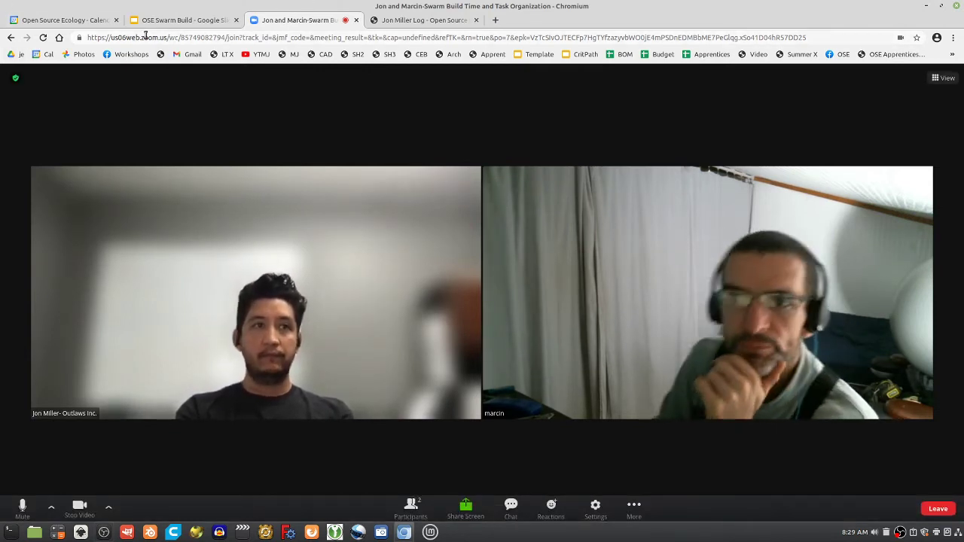
Switch back to the OSE Swarm Build presentation
left_click(166, 23)
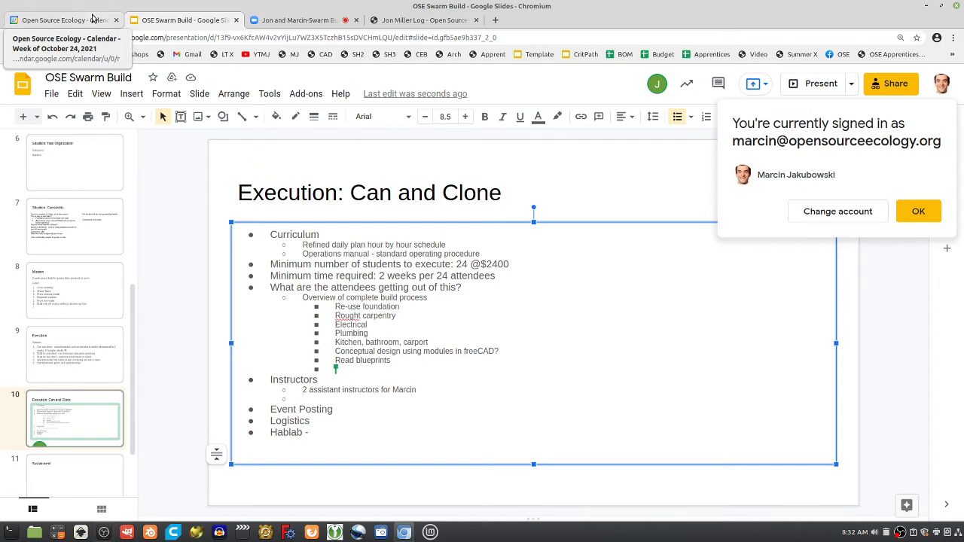
Check the Zoom video call, then go back to the OSE Swarm Build slides
left_click(277, 18)
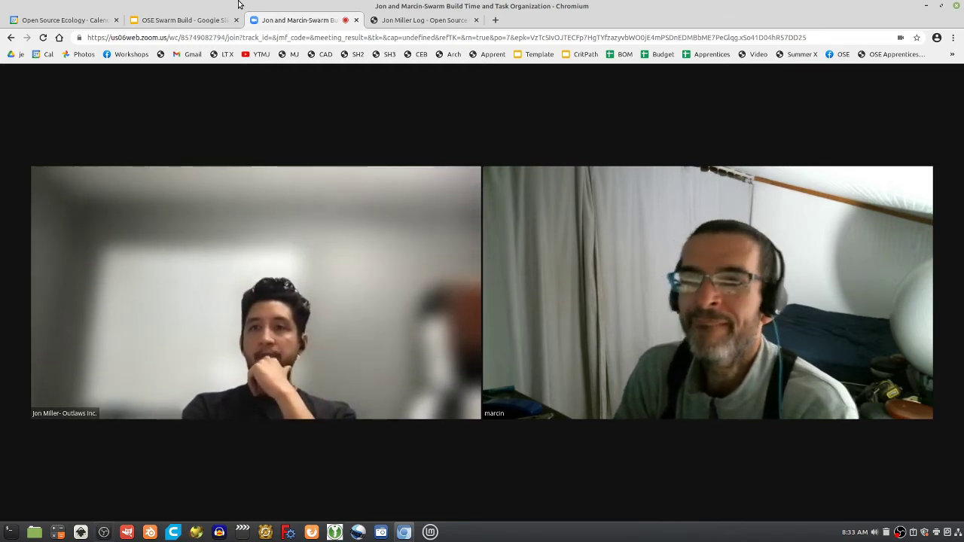
left_click(171, 21)
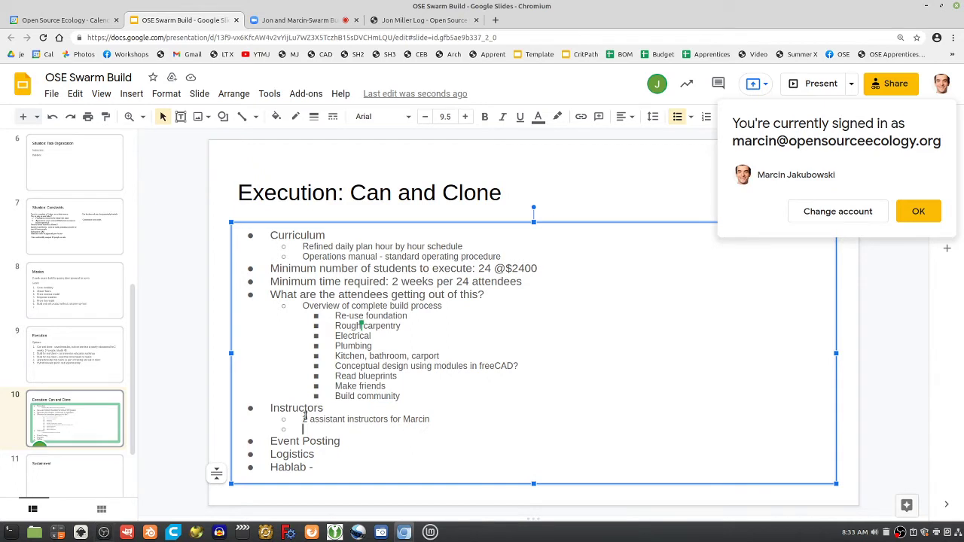
Add '1 logistics person' as a sub-point under Instructors on slide 10
left_click(364, 419)
left_click(304, 429)
double_click(370, 295)
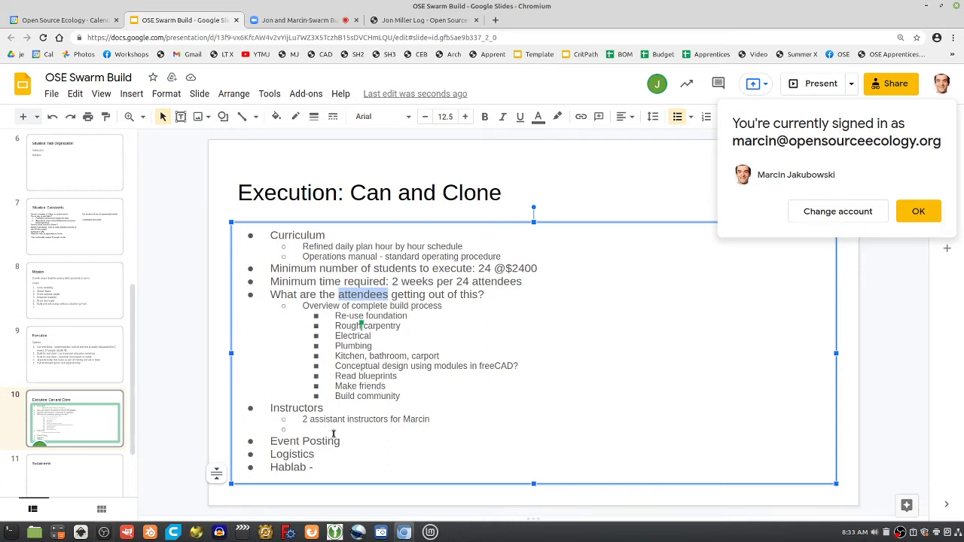
left_click(334, 433)
type("1 logistsc")
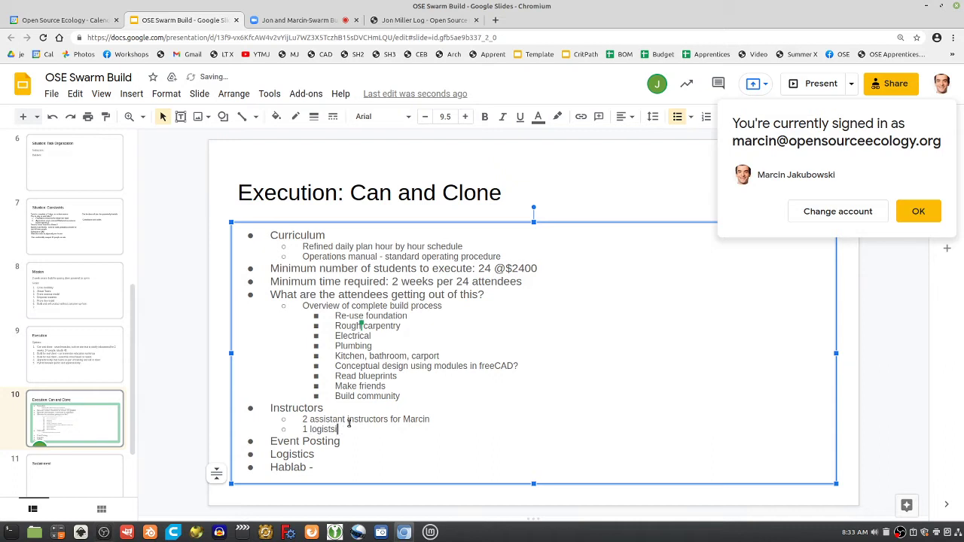
key("BackSpace")
key("BackSpace")
type("ics person")
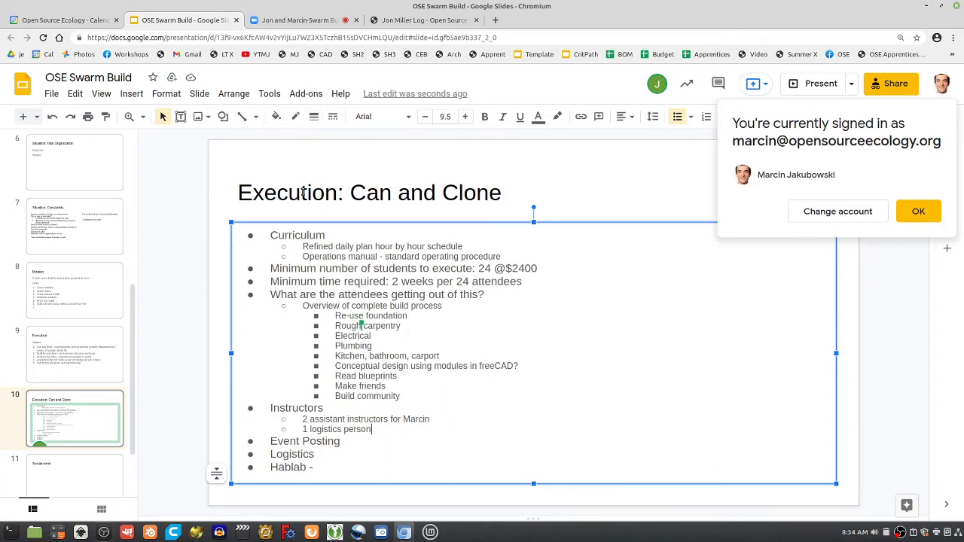
double_click(305, 420)
Change the assistant instructors count from 2 to 4
type("f")
key("BackSpace")
type("4")
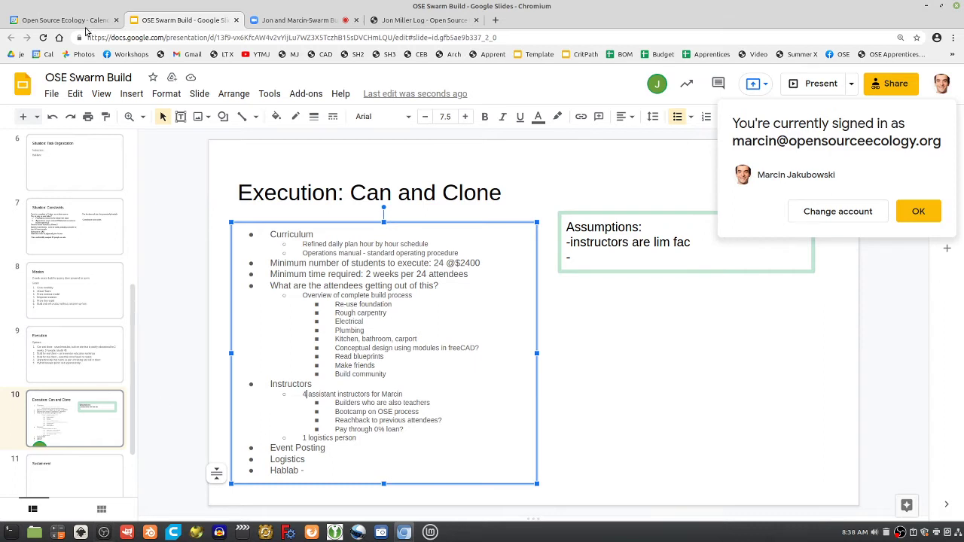
Switch from the slides to the Zoom meeting tab to view the call
left_click(301, 18)
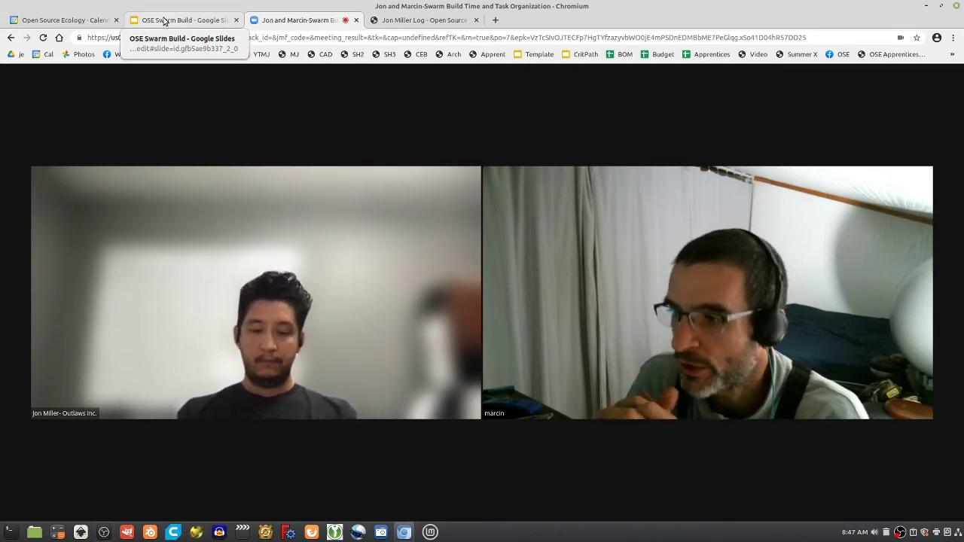
Open the Open Source Ecology wiki Weather page in a new tab and select its URL
key("ctrl+t")
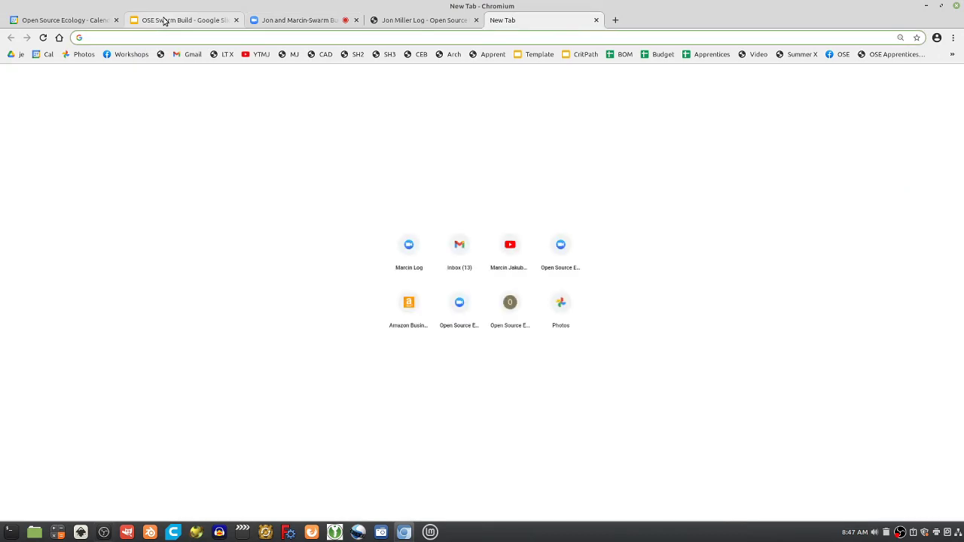
left_click(292, 53)
left_click_drag(220, 37, 284, 38)
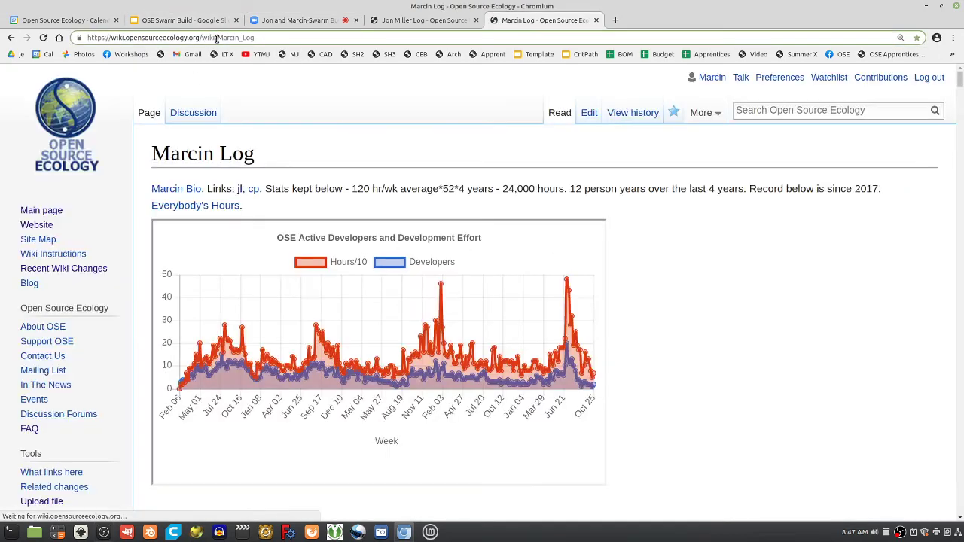
type("Weat")
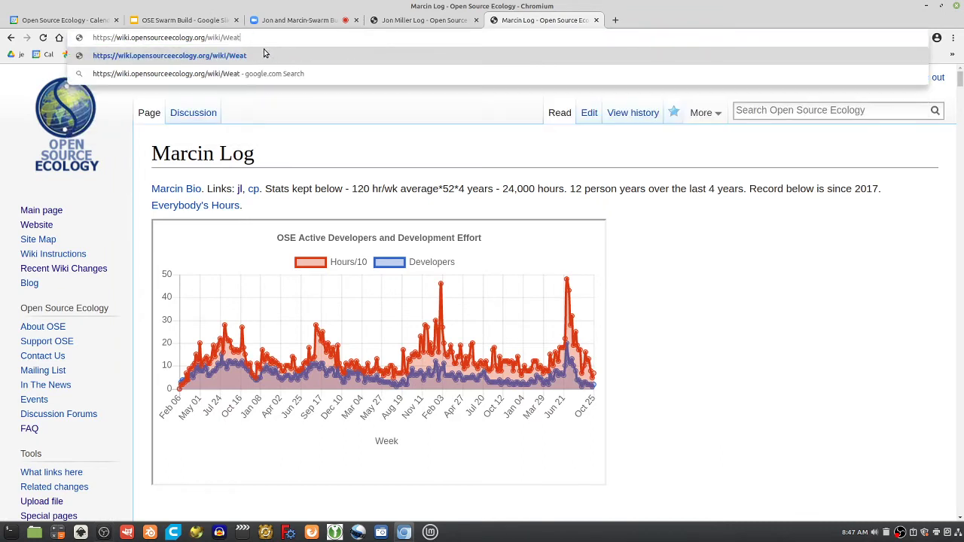
type("her")
key("Return")
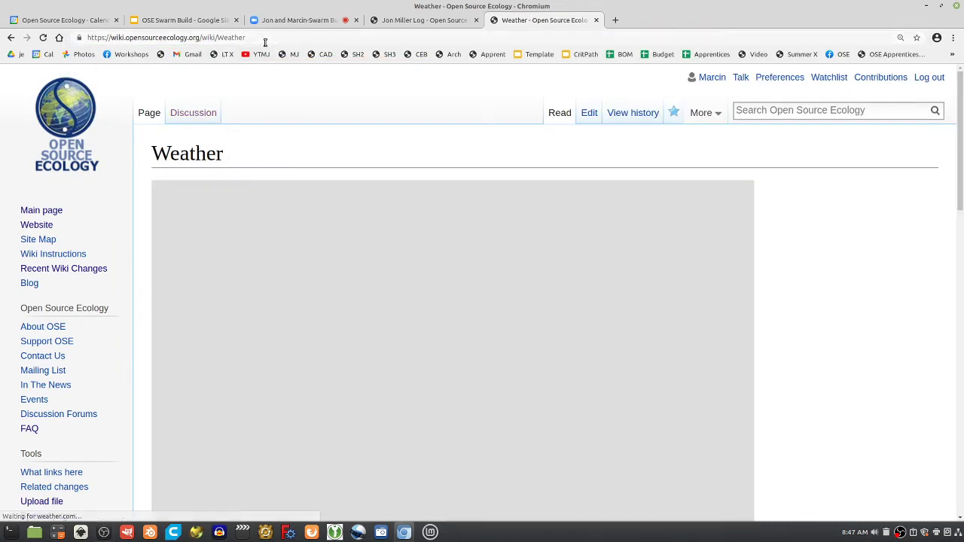
left_click(266, 37)
key("ctrl+c")
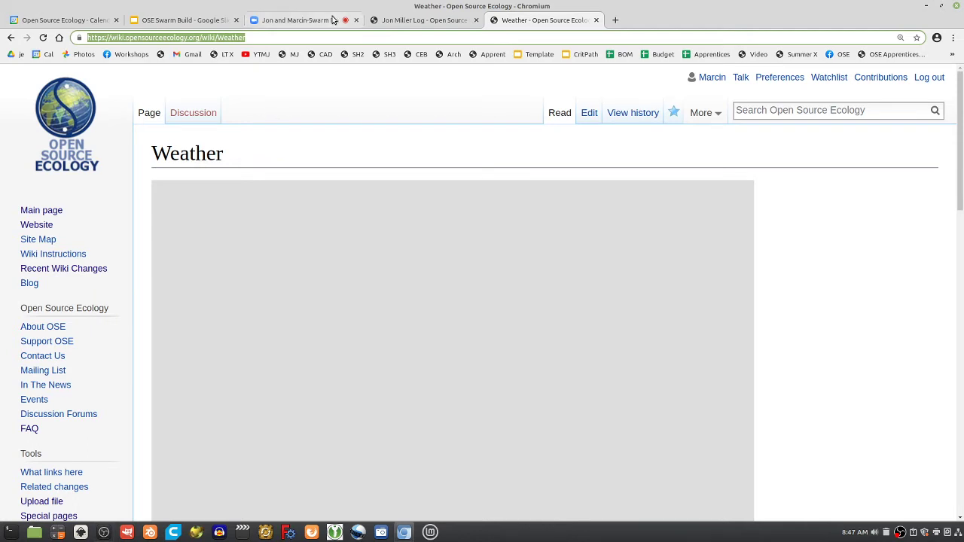
left_click(298, 20)
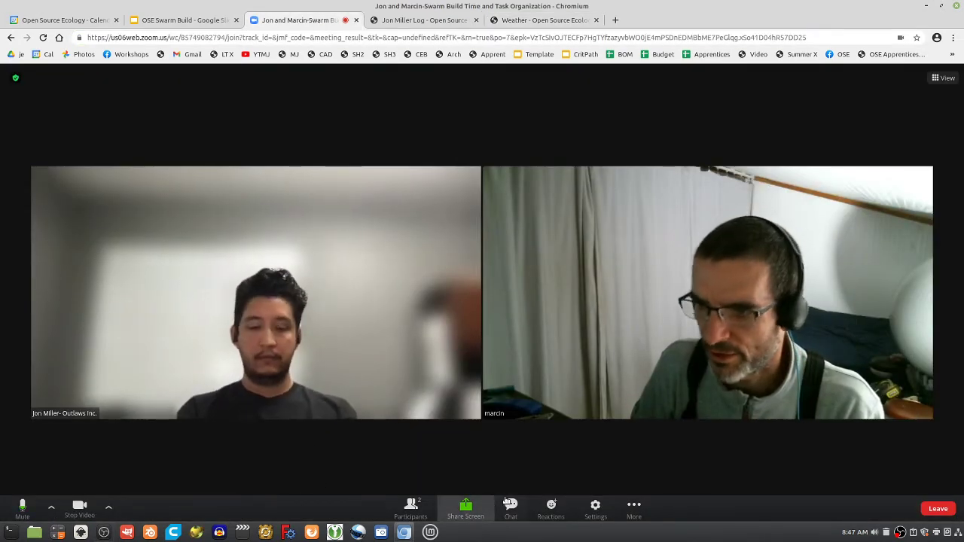
Paste the Weather wiki page link into the Zoom meeting chat and send it
left_click(510, 506)
left_click(880, 490)
key("ctrl+v")
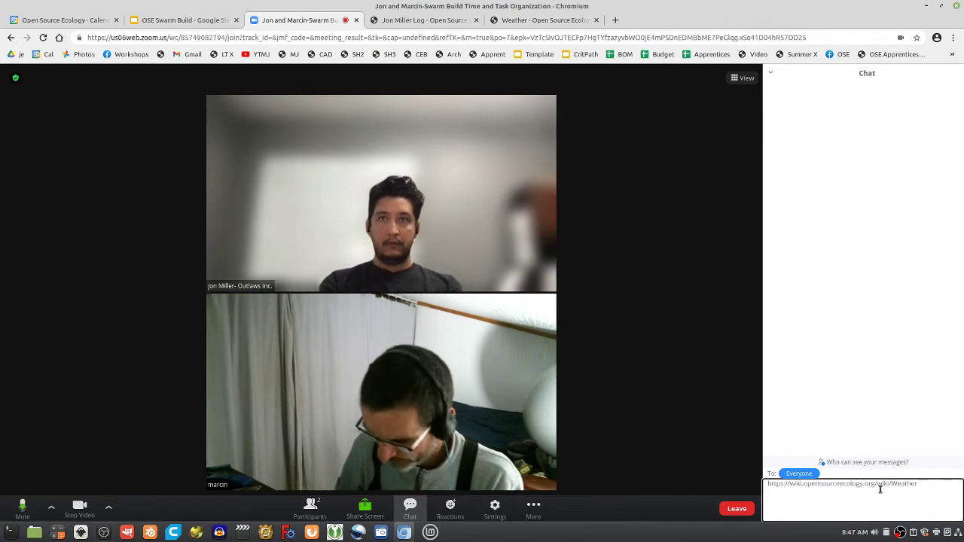
key("Return")
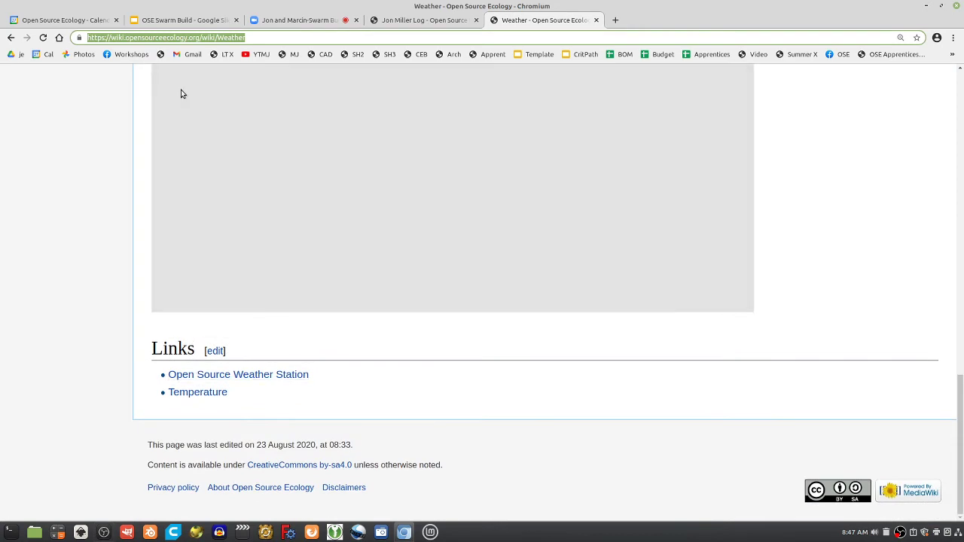
Copy the Temperature wiki page's address and send it to everyone in the Zoom chat
left_click(197, 392)
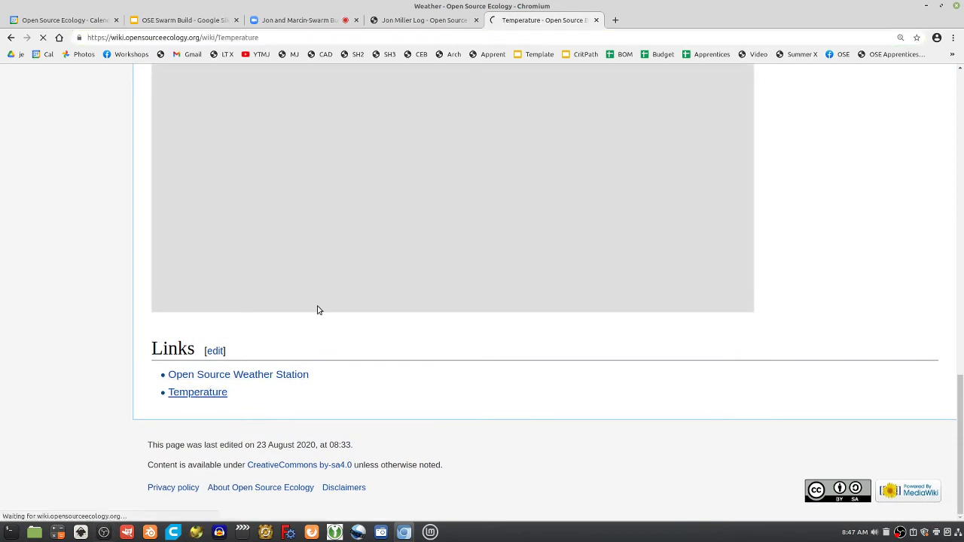
left_click(297, 36)
key("ctrl+c")
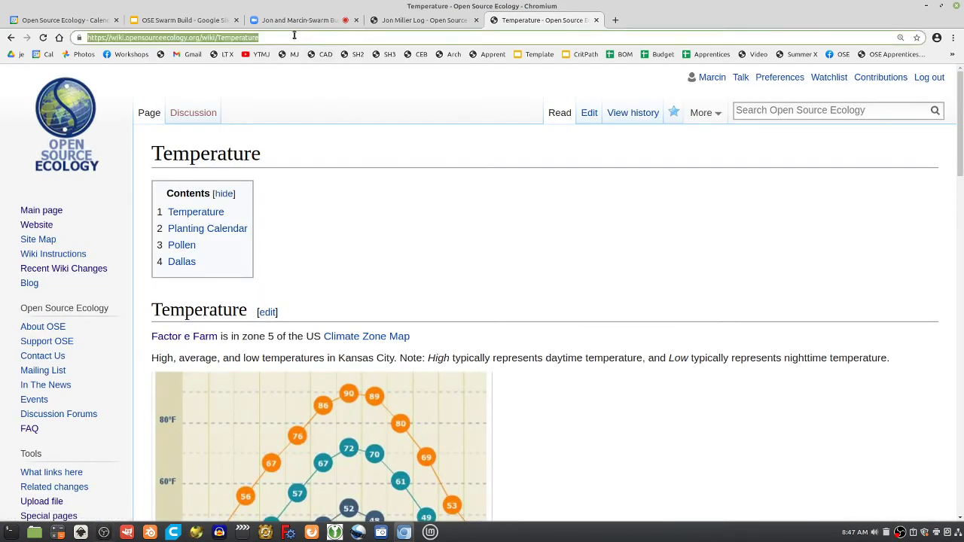
left_click(287, 20)
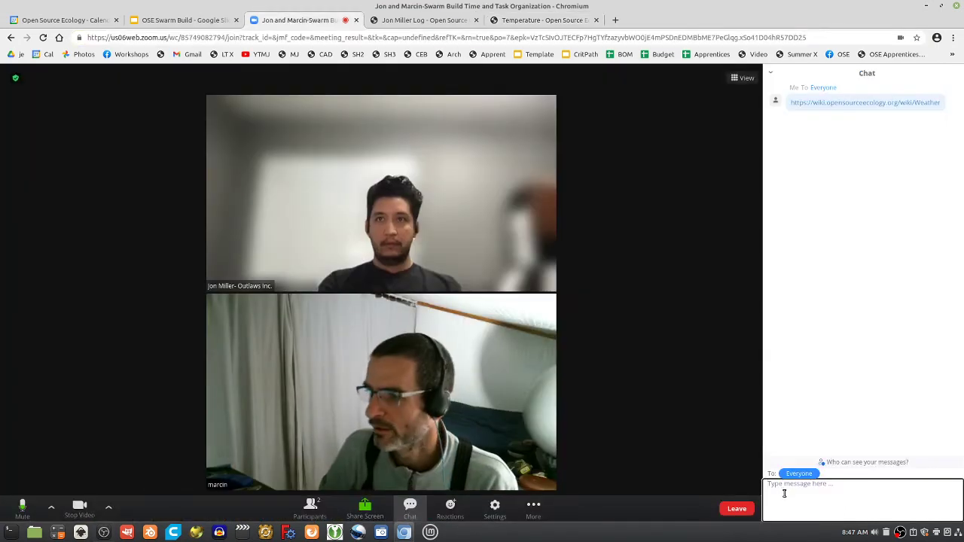
key("ctrl+v")
key("Return")
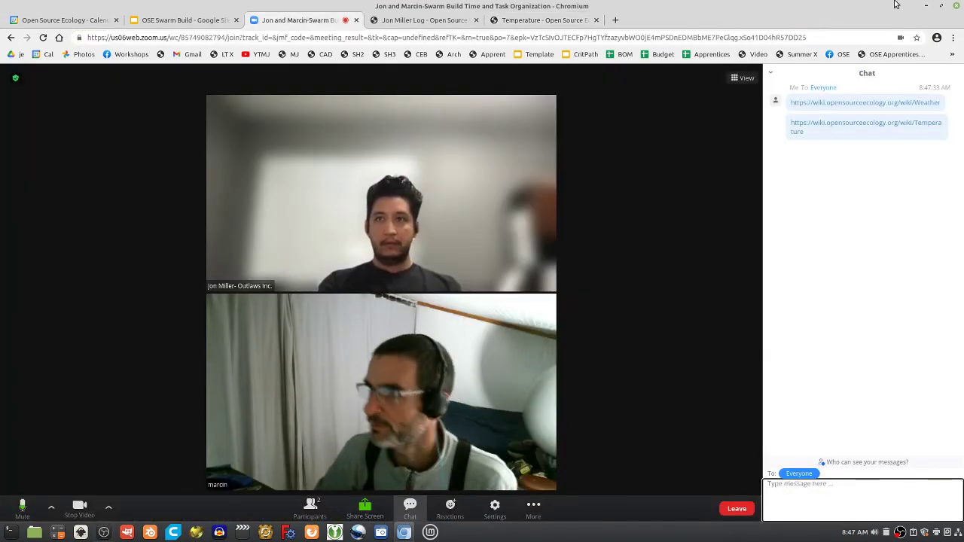
Review the Temperature wiki page, glancing at the slide deck and Zoom call in between
left_click(567, 23)
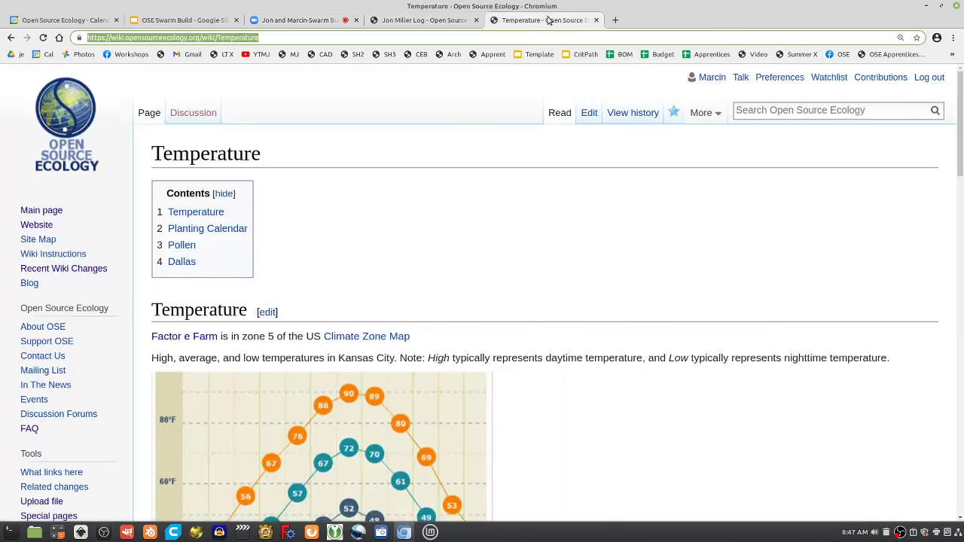
scroll(476, 196, "down", 5)
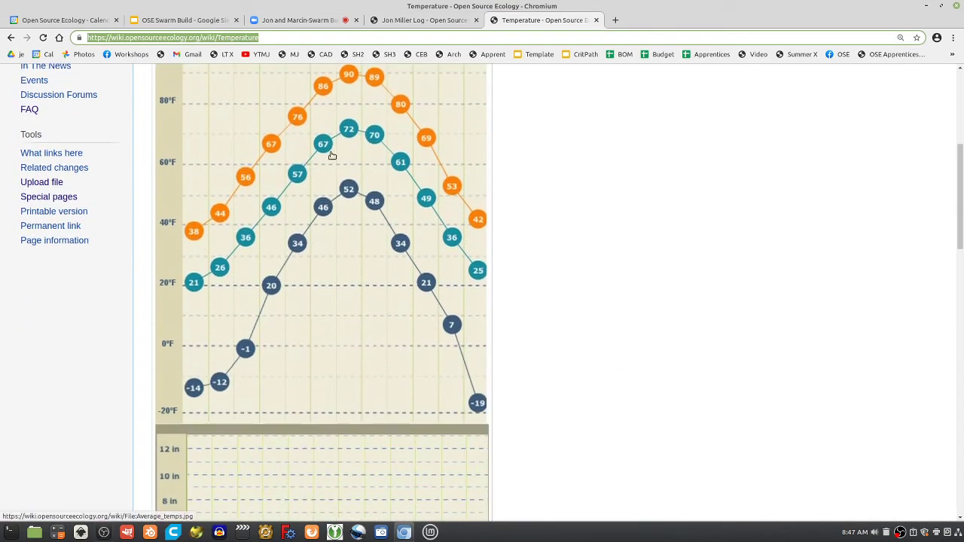
scroll(570, 346, "down", 4)
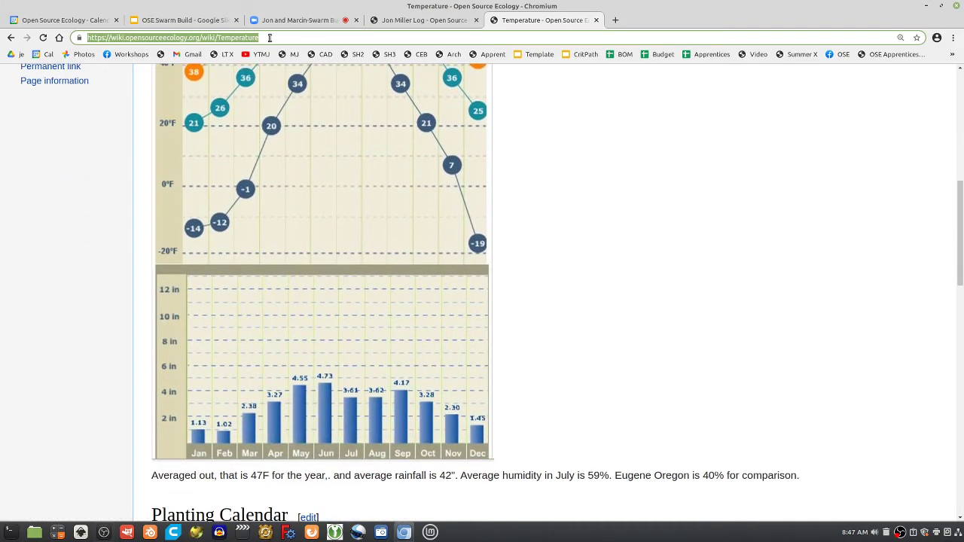
left_click(206, 20)
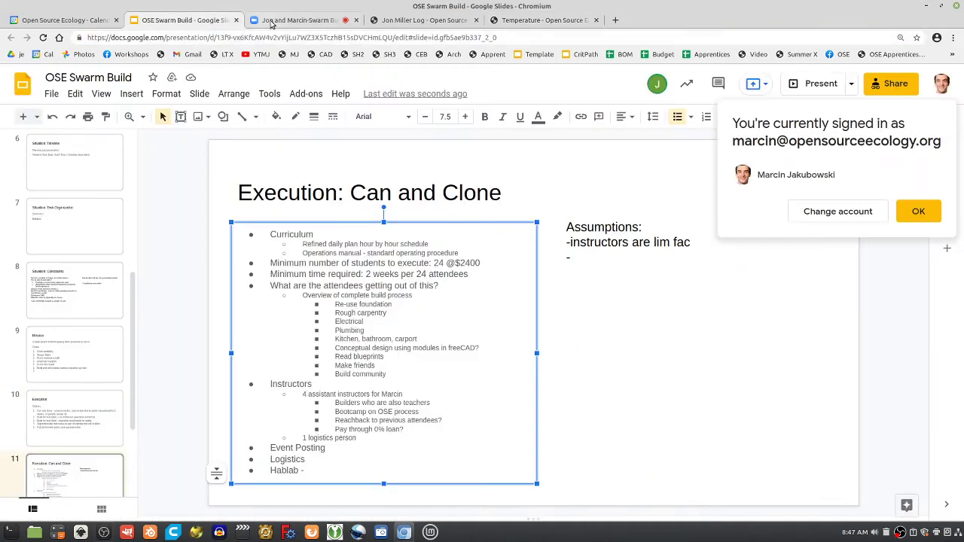
left_click(295, 21)
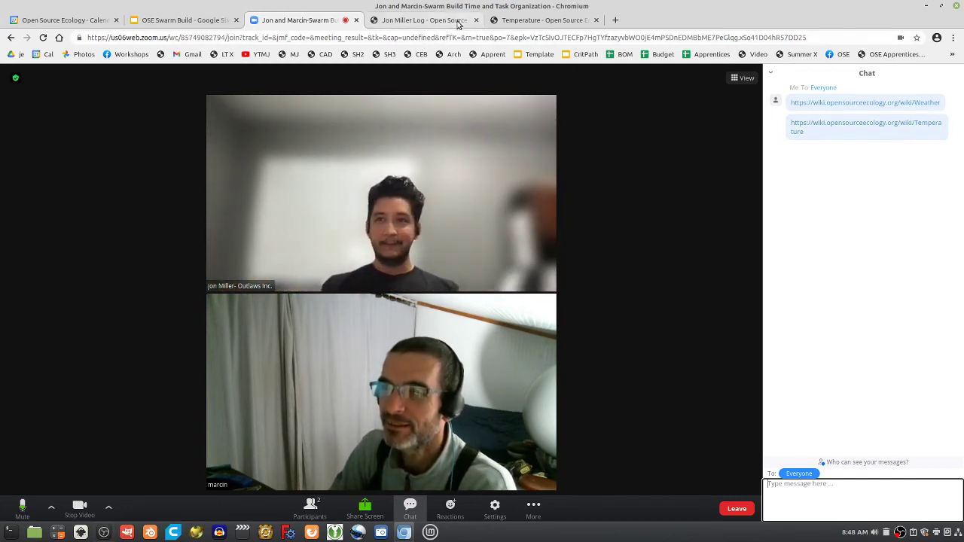
left_click(532, 21)
scroll(592, 307, "up", 1)
scroll(590, 308, "up", 2)
scroll(581, 297, "up", 1)
scroll(581, 297, "up", 1)
scroll(581, 297, "down", 5)
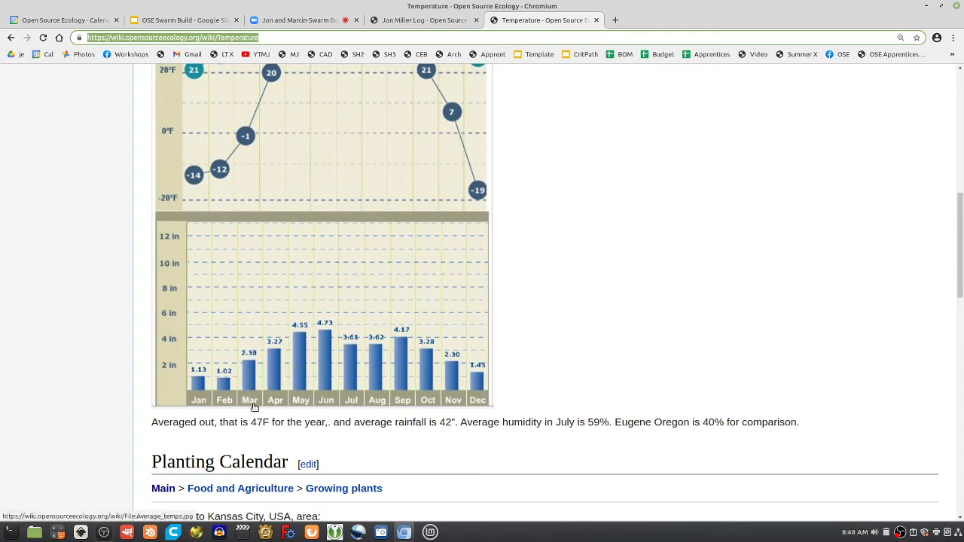
Google 'ground frost date in missouri', highlight the last spring frost answer, then return to the Temperature page
key("ctrl+t")
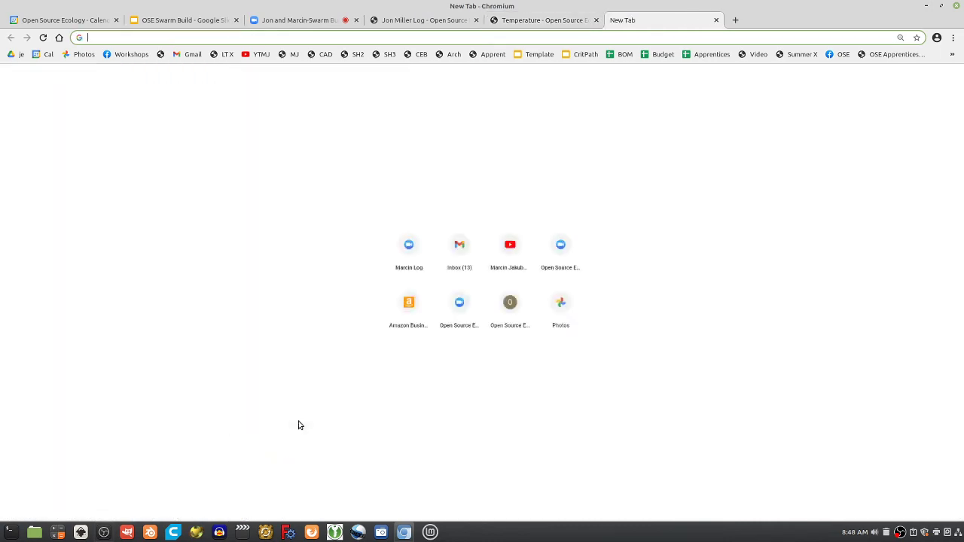
type("ground free")
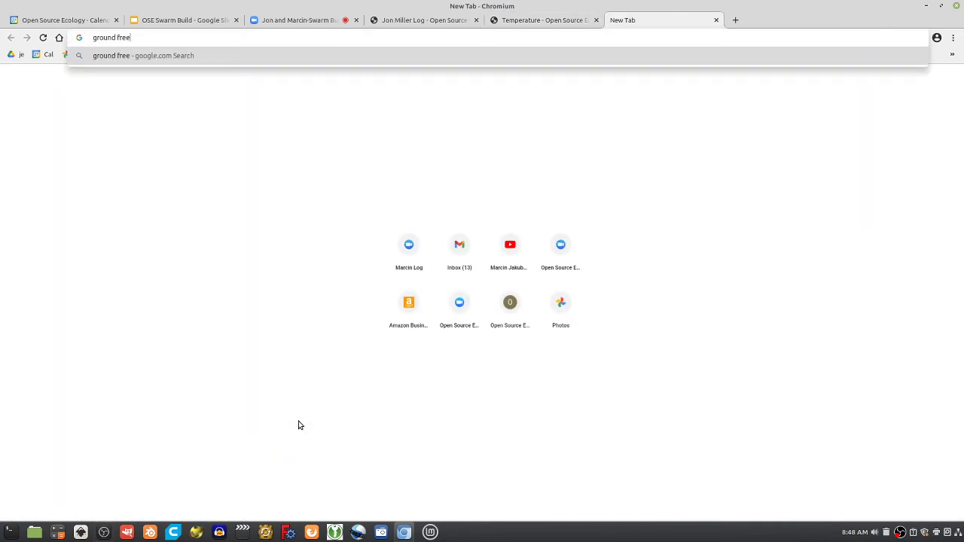
key("BackSpace")
key("BackSpace")
type("ost date ")
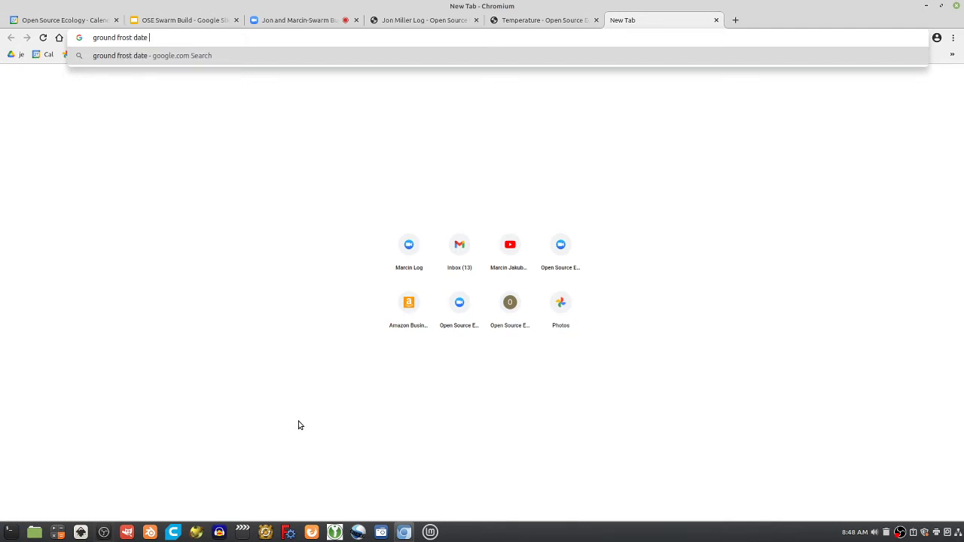
type("in missouri")
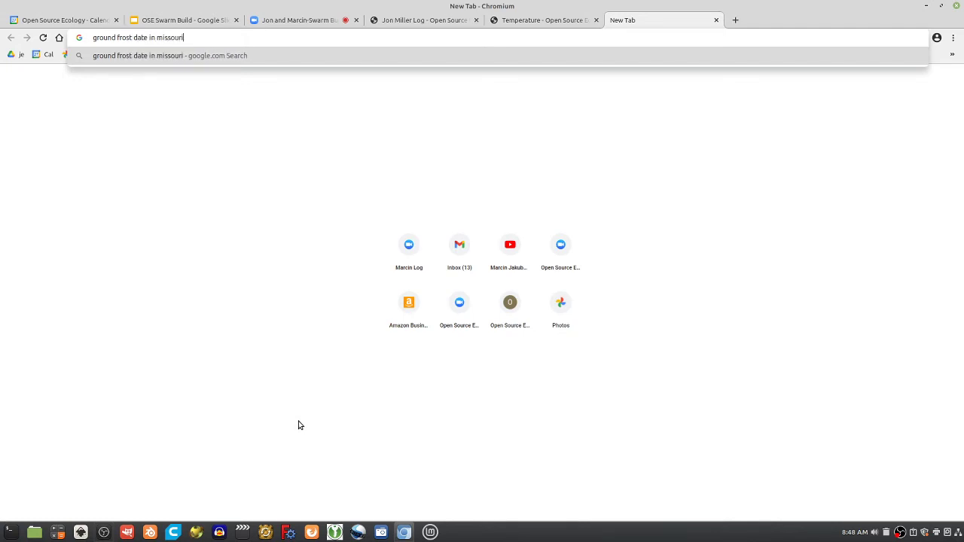
key("Return")
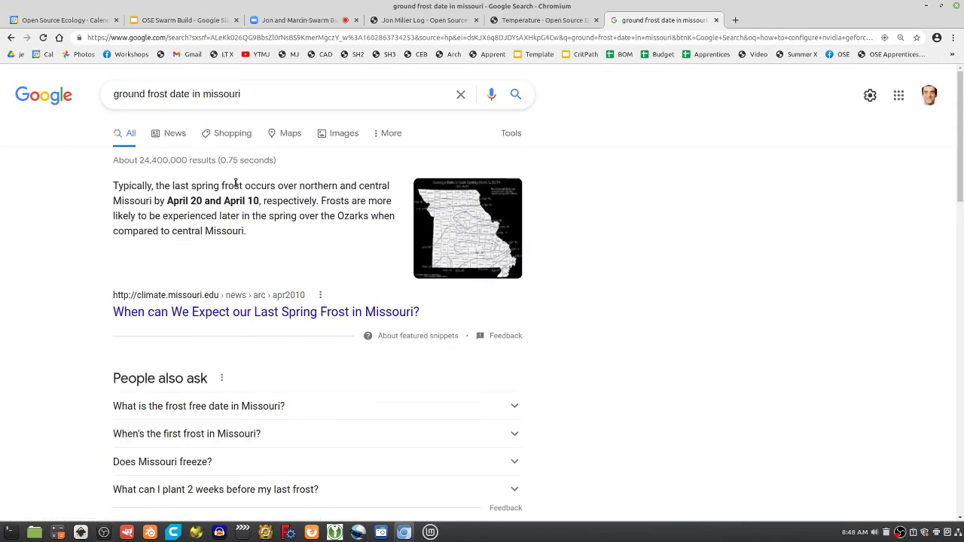
left_click_drag(234, 185, 353, 187)
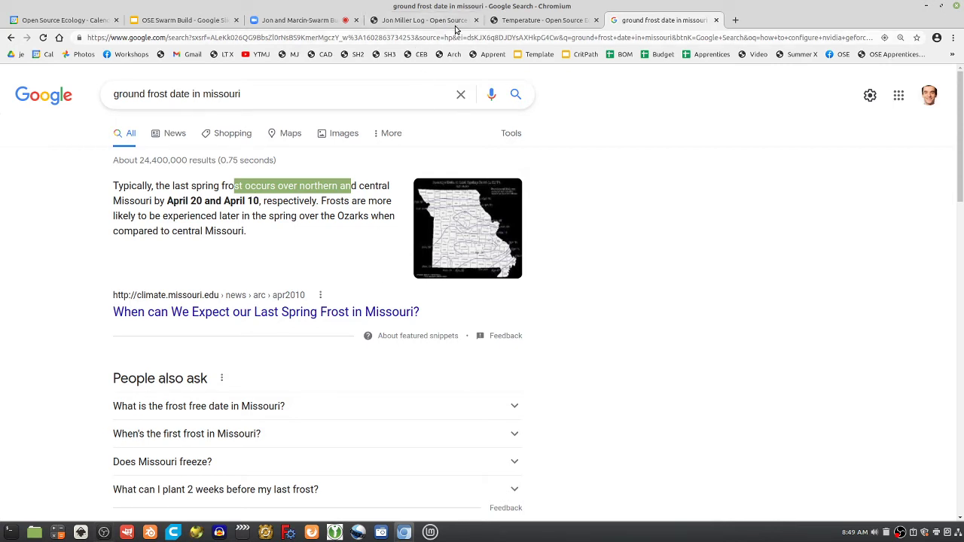
left_click(561, 21)
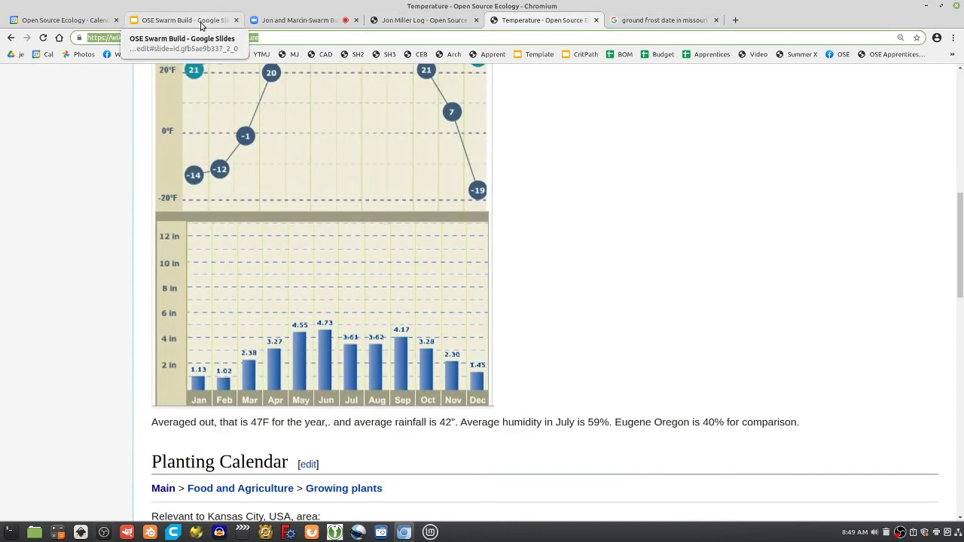
left_click(305, 20)
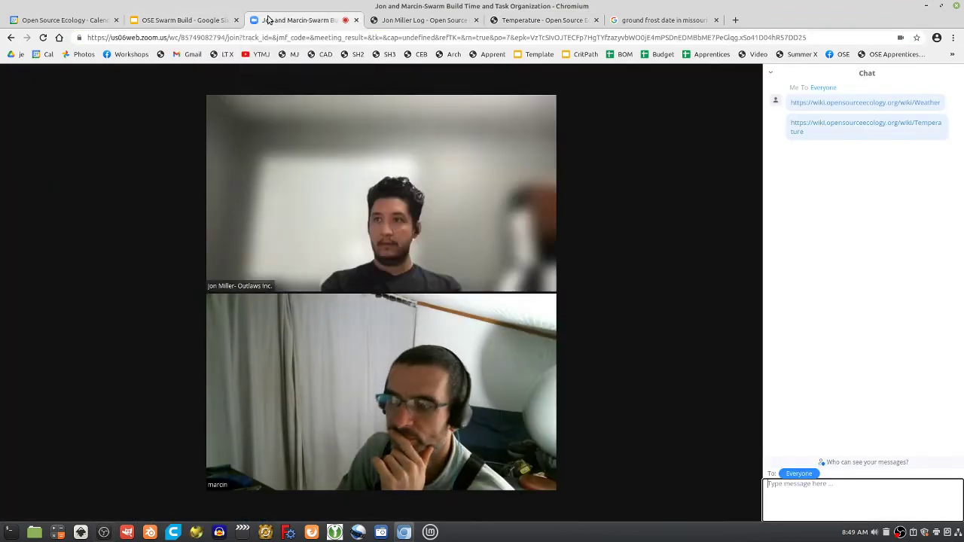
left_click(426, 23)
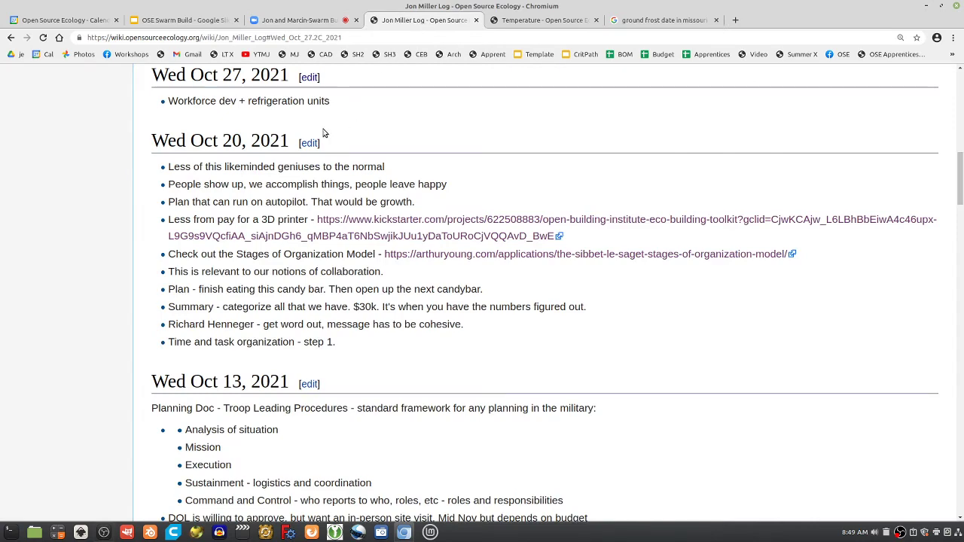
scroll(313, 186, "up", 3)
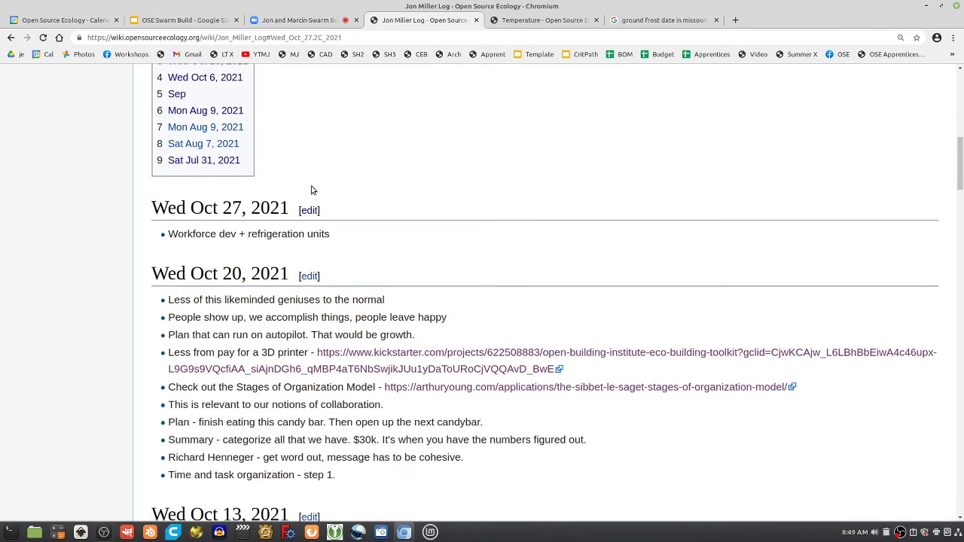
left_click(279, 20)
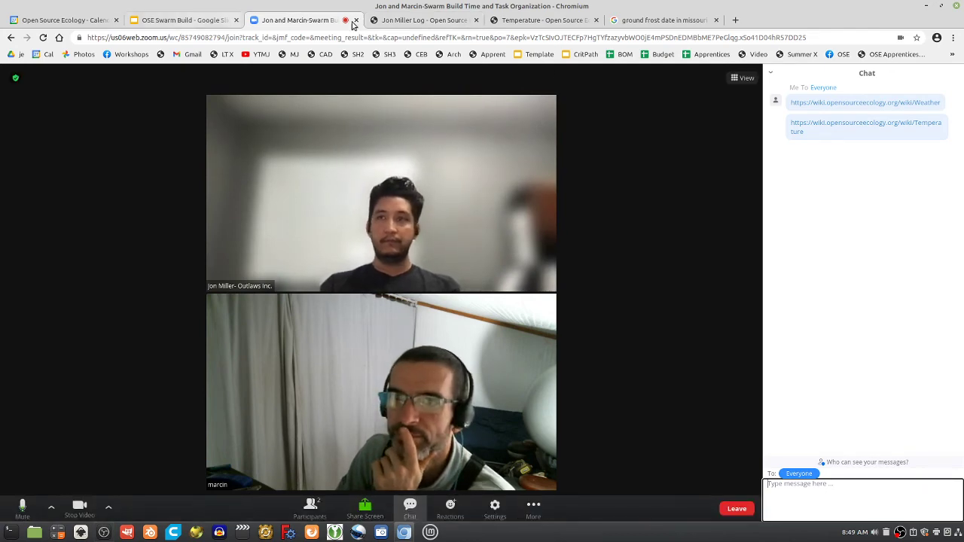
left_click(424, 20)
left_click(540, 22)
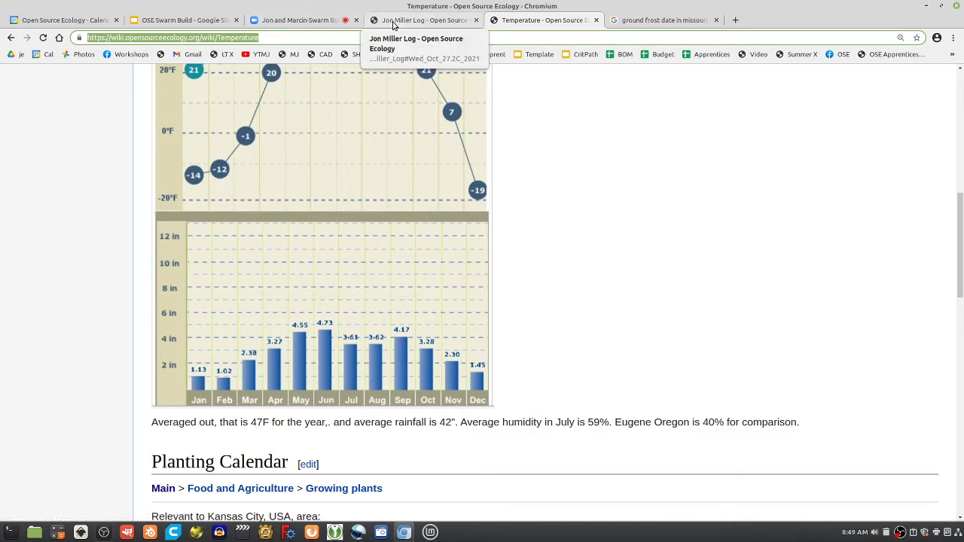
left_click(326, 21)
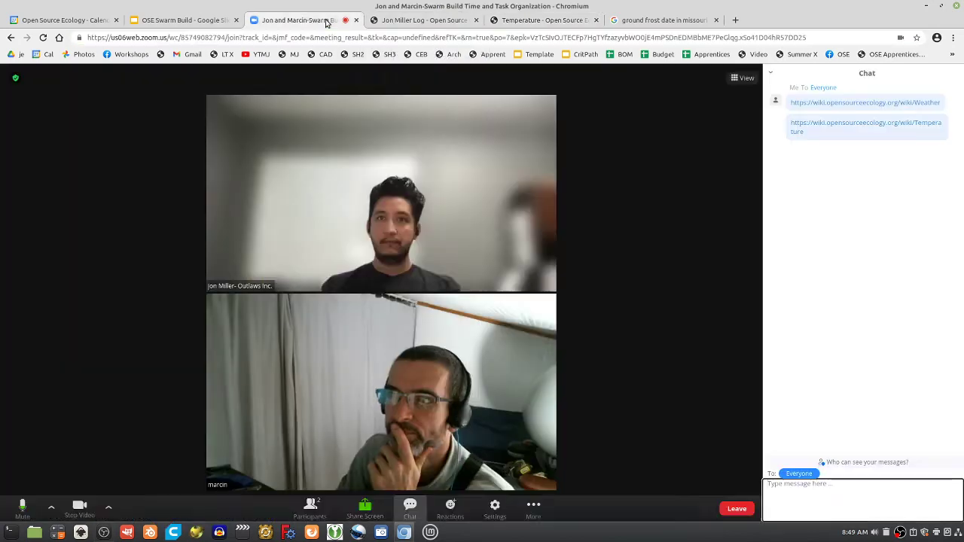
left_click(426, 20)
Go to the OSE Swarm Build deck and select the Execution options slide (slide 10)
left_click(140, 16)
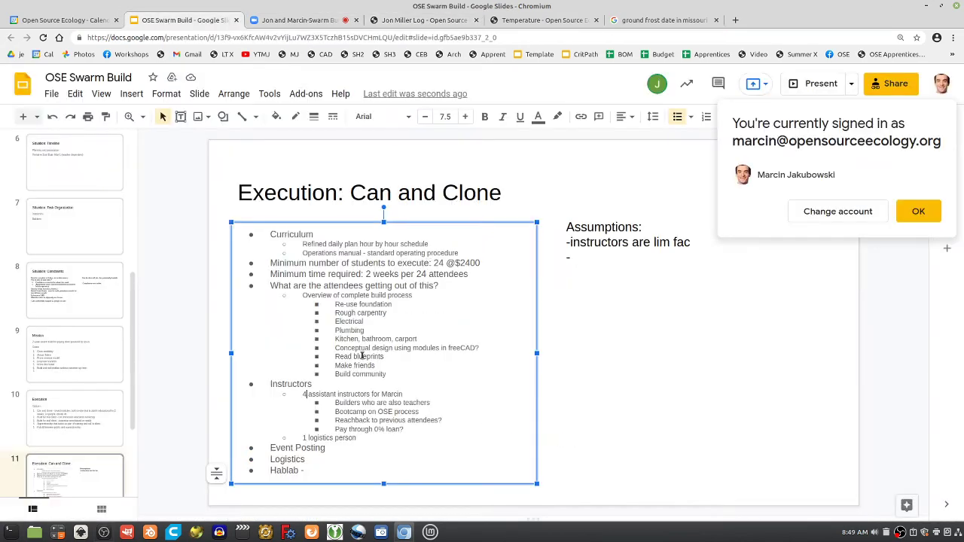
scroll(95, 409, "down", 3)
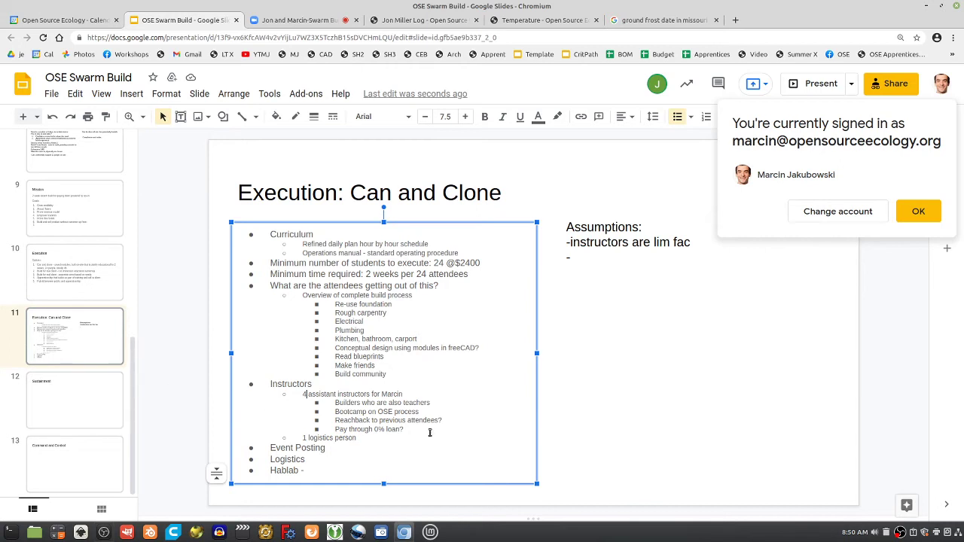
scroll(88, 420, "up", 2)
left_click(88, 419)
scroll(93, 413, "up", 5)
scroll(94, 413, "up", 2)
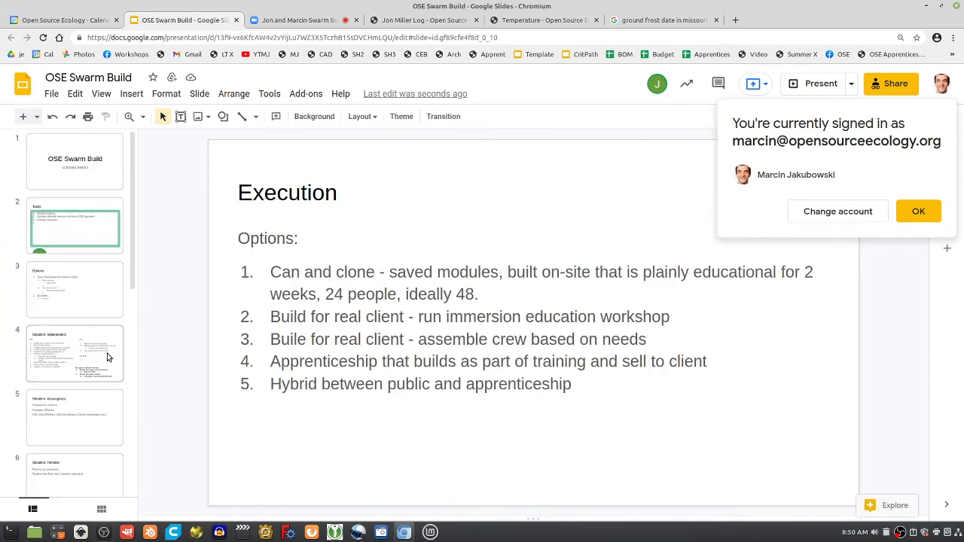
Append ' - for May 1' to the Tasks slide title
left_click(80, 240)
left_click(301, 190)
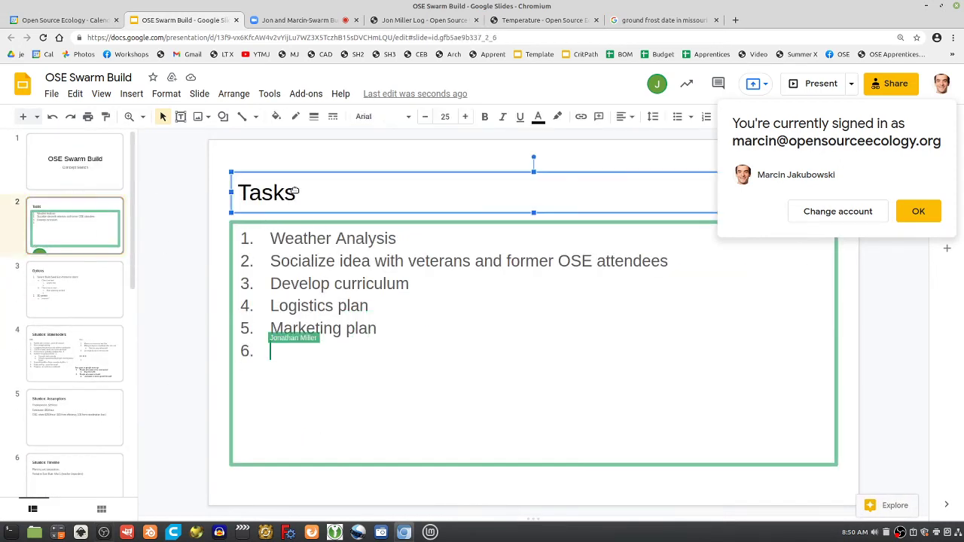
type("- FOr")
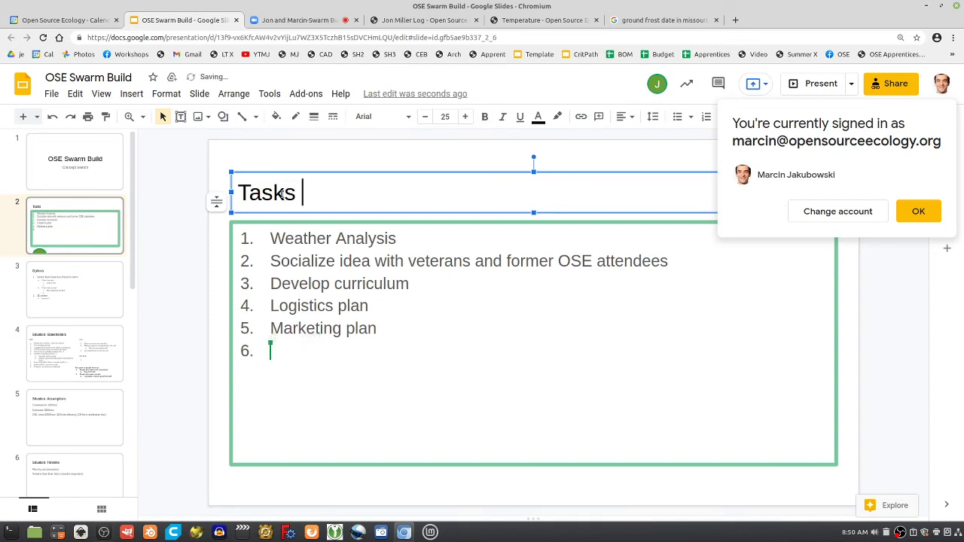
key("BackSpace")
key("BackSpace")
type("R")
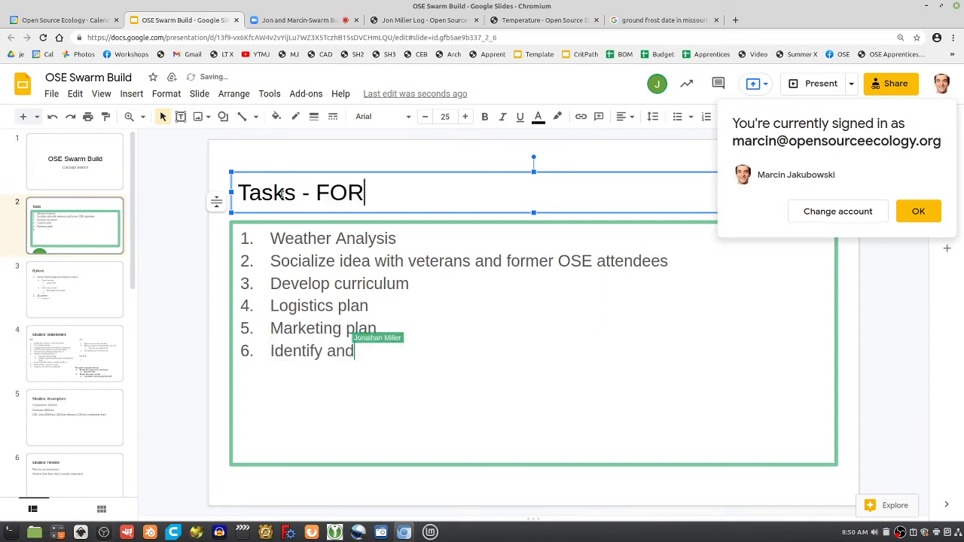
key("BackSpace")
key("BackSpace")
key("BackSpace")
key("BackSpace")
type("for a")
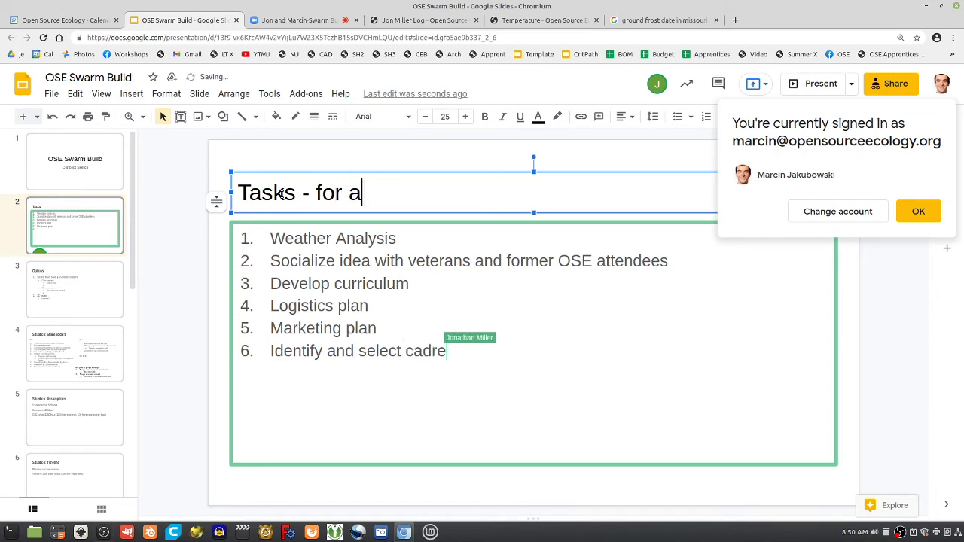
key("BackSpace")
type("Apr")
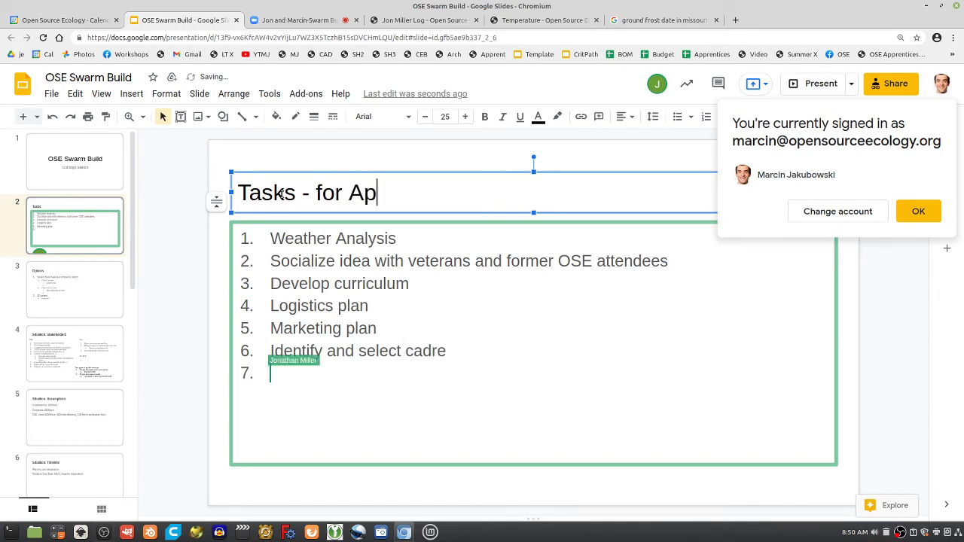
key("BackSpace")
key("BackSpace")
key("BackSpace")
type("May 1")
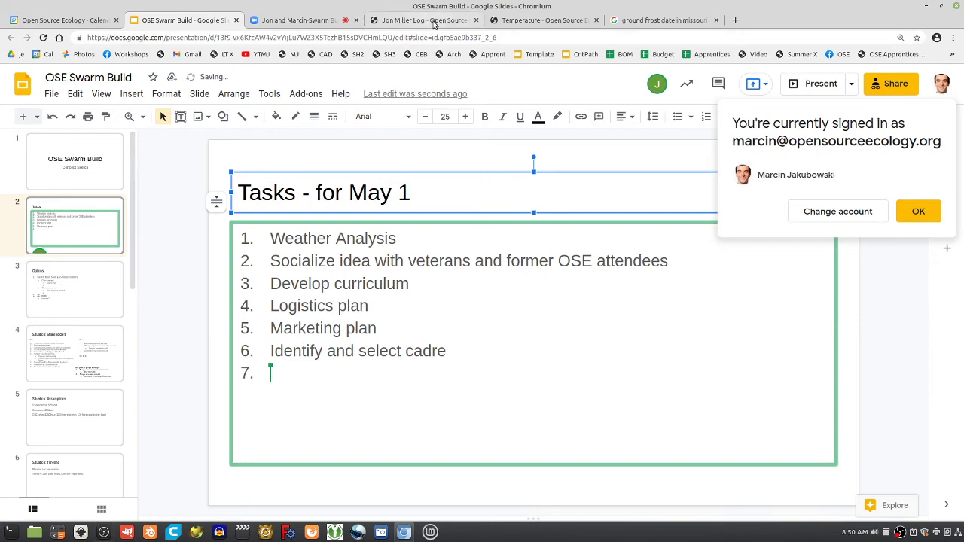
left_click(542, 19)
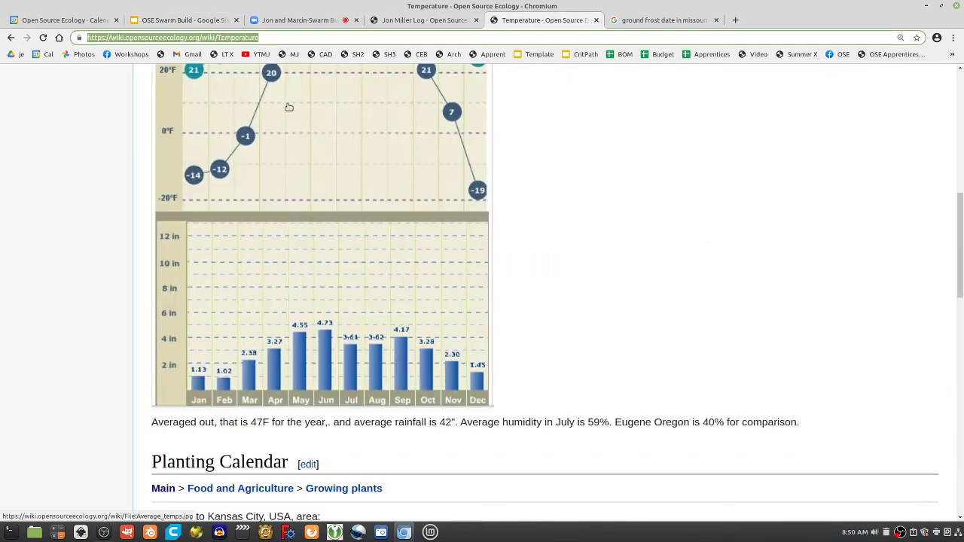
left_click(407, 23)
left_click(318, 21)
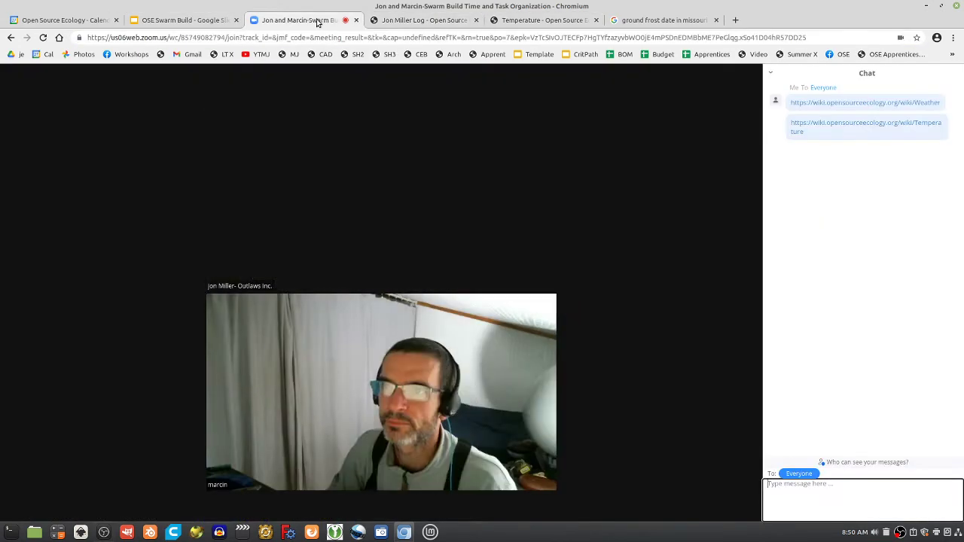
Back in the deck, select words in the slide 2 title to reword it as 'must be complete before May 1'
left_click(181, 20)
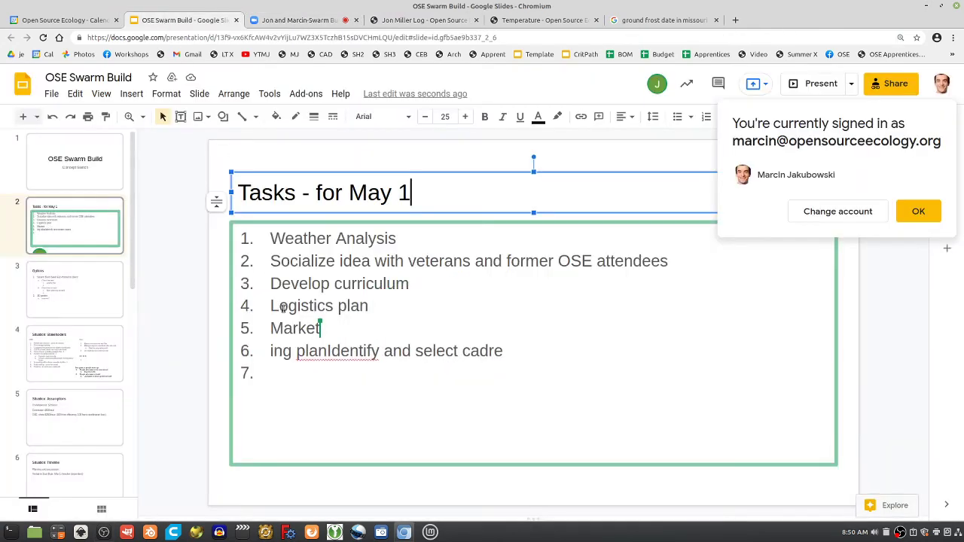
left_click_drag(396, 197, 243, 194)
left_click(339, 194)
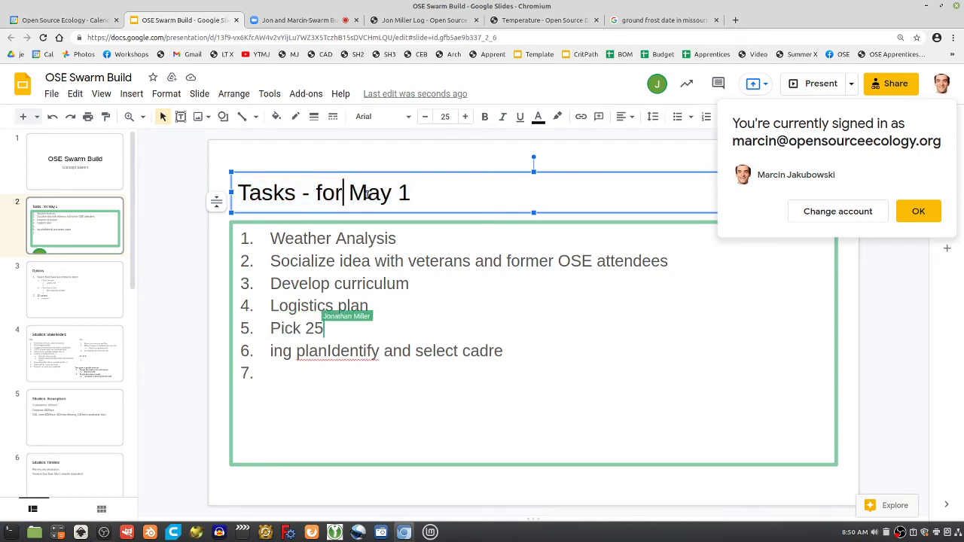
double_click(352, 197)
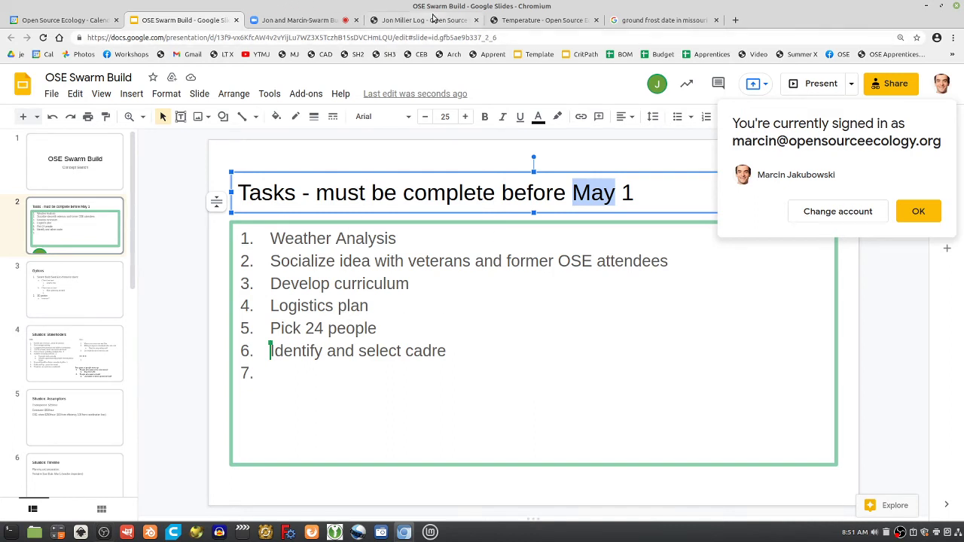
Replace May with Apr so the title reads 'Tasks - must be complete before Apr 1'
double_click(338, 239)
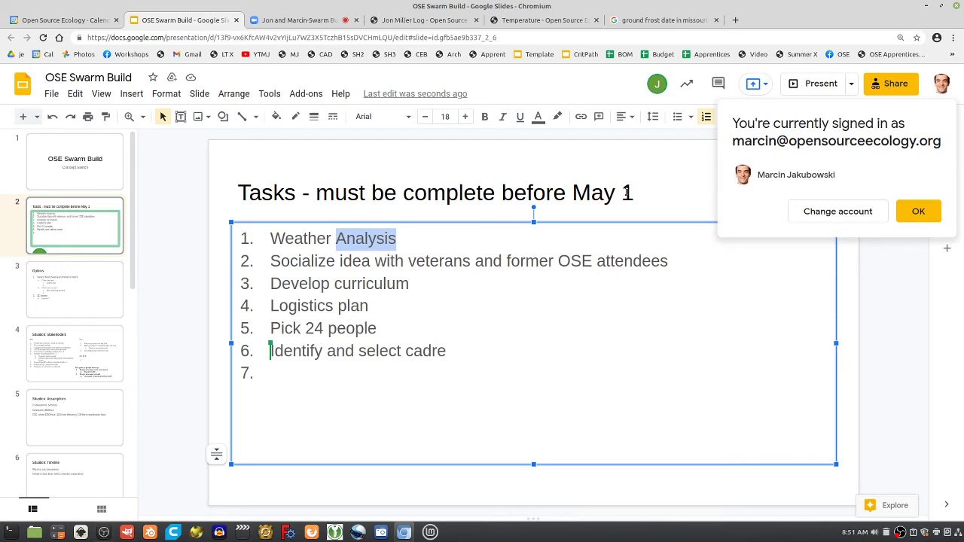
left_click_drag(628, 191, 581, 193)
type("Apr")
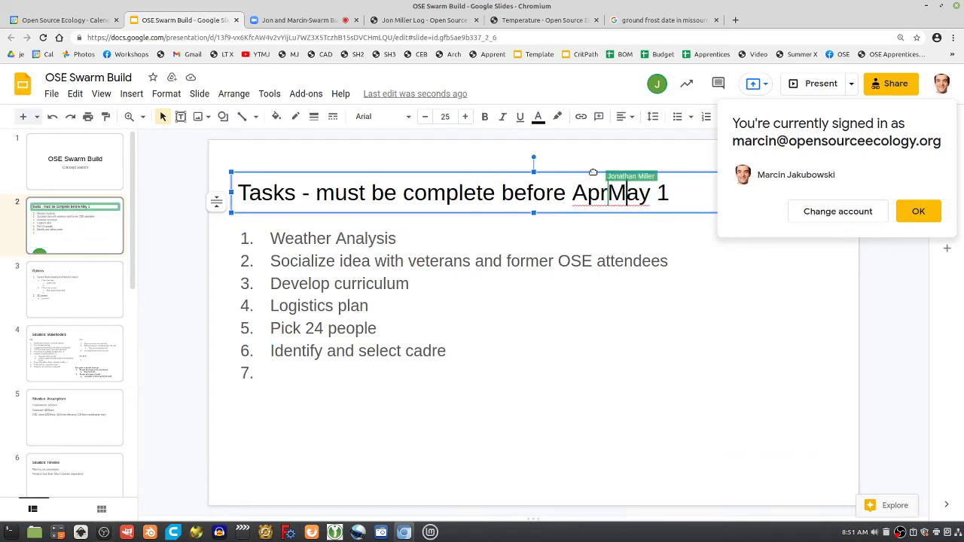
key("Delete")
key("Delete")
key("Delete")
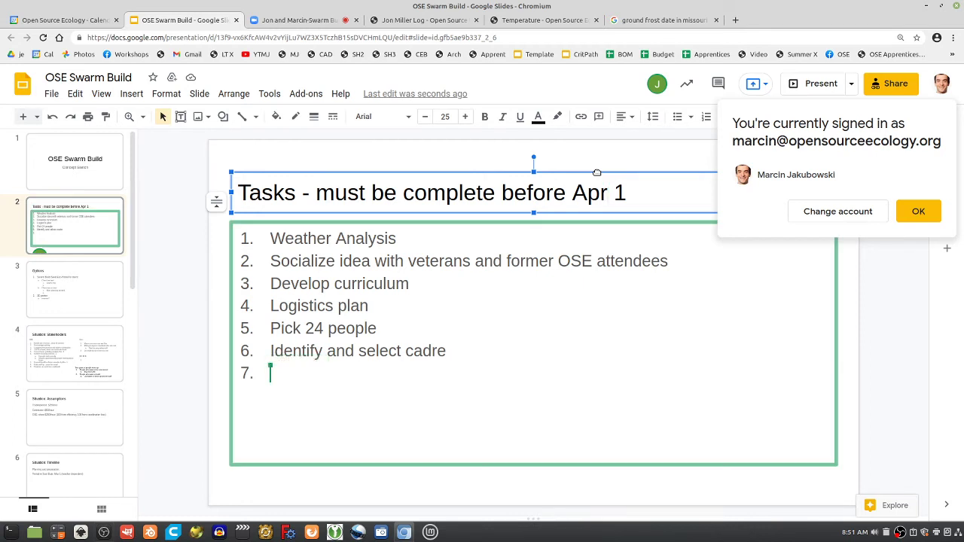
Reword task 5 from 'Pick' to 'Recruit 24 people'
left_click(376, 328)
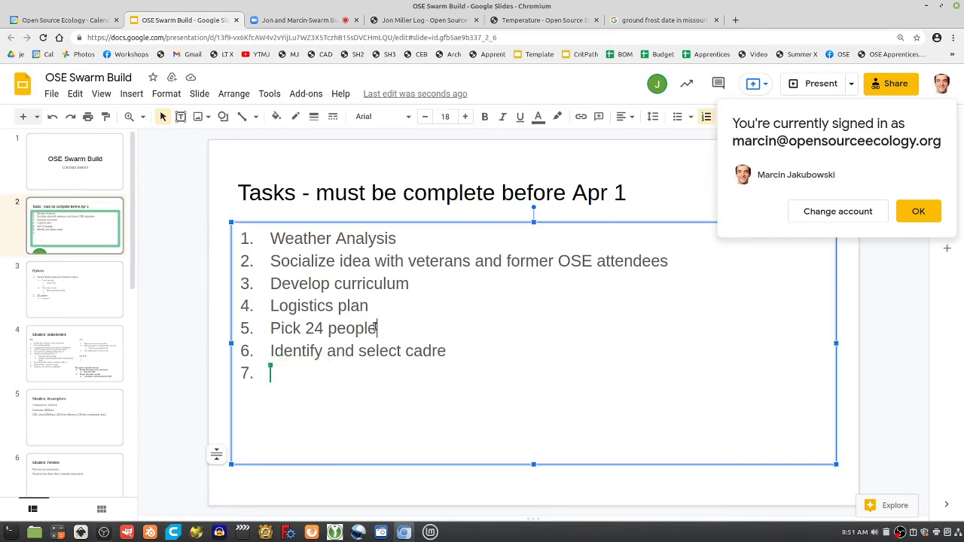
double_click(285, 325)
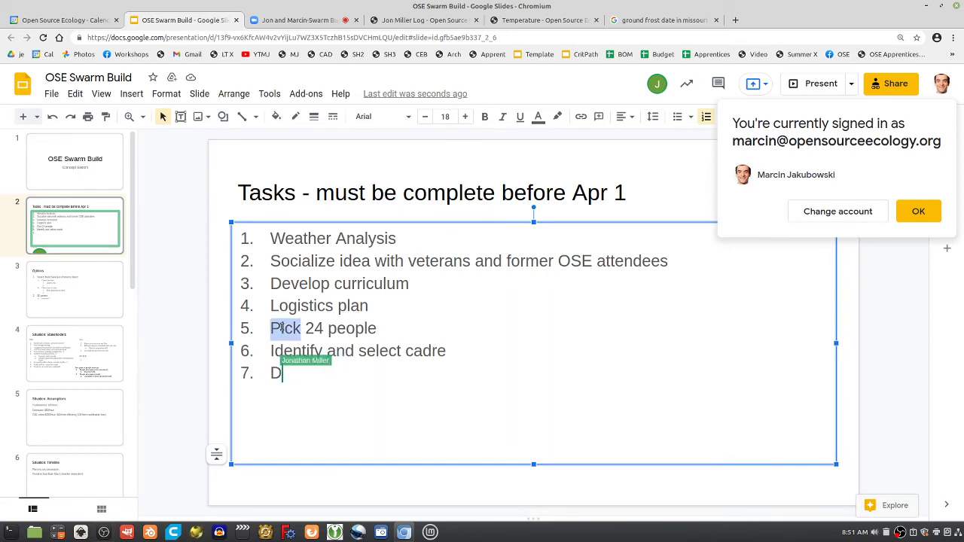
type("Recruit")
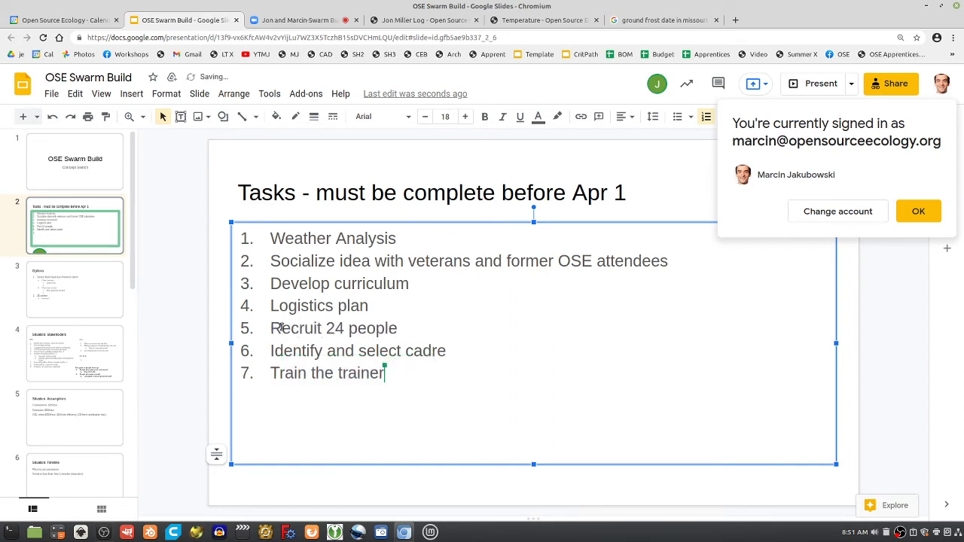
triple_click(298, 327)
double_click(299, 327)
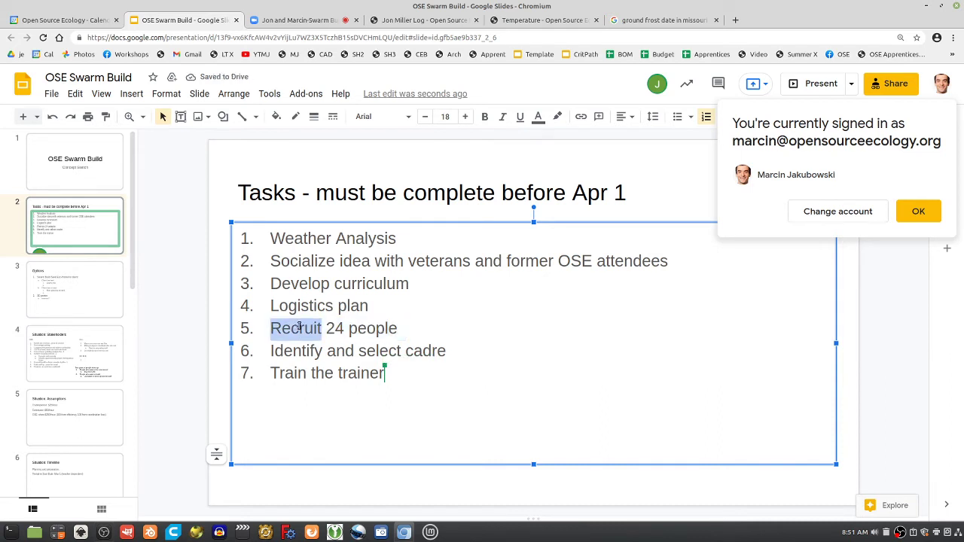
Place the cursor in the task list, then move the title box higher on the slide
left_click(398, 329)
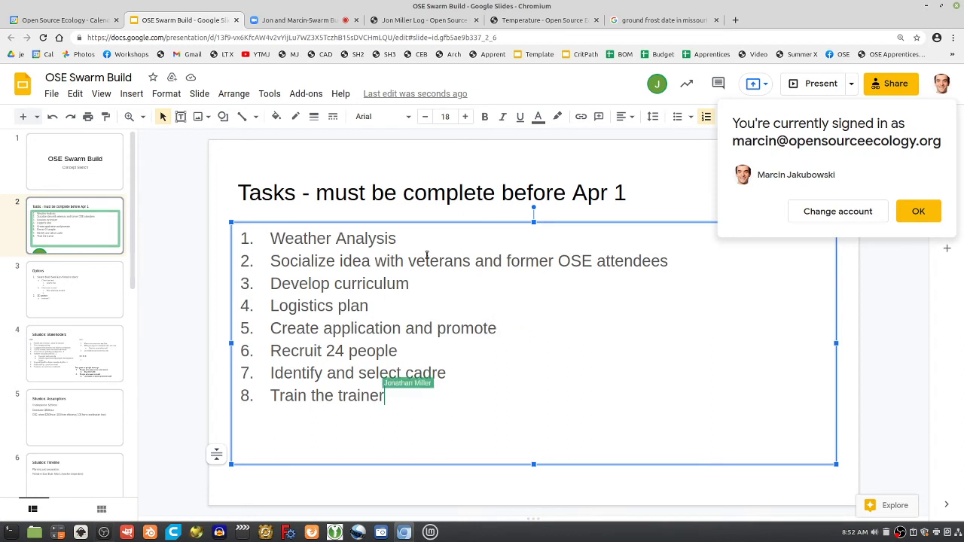
left_click(369, 305)
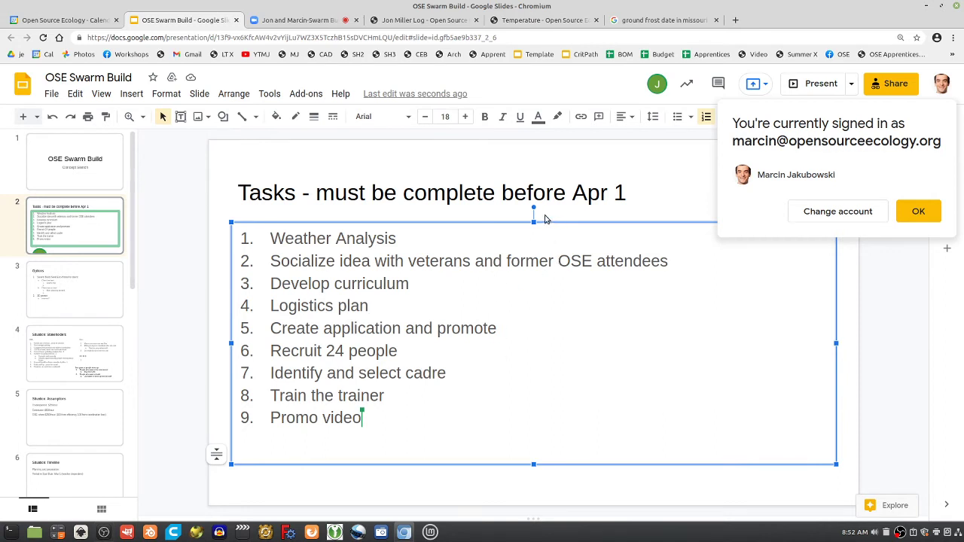
left_click_drag(532, 190, 530, 145)
Narrow the title box and set the title font to Ubuntu Condensed
left_click(918, 211)
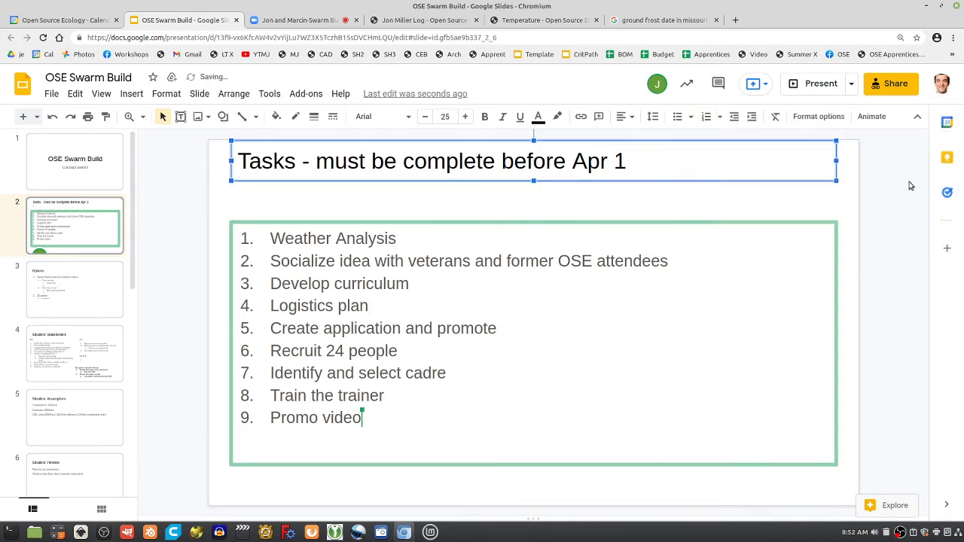
left_click_drag(836, 181, 666, 191)
left_click(373, 117)
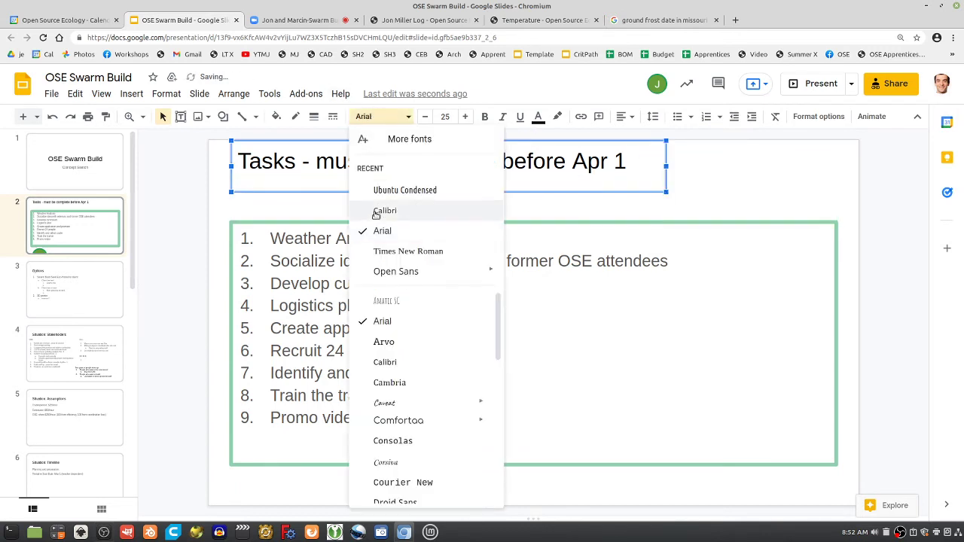
left_click(384, 191)
Extend task 9 to 'Promo video - OSE footage edited.' and add an indented sub-point 'Good way to use'
left_click(405, 260)
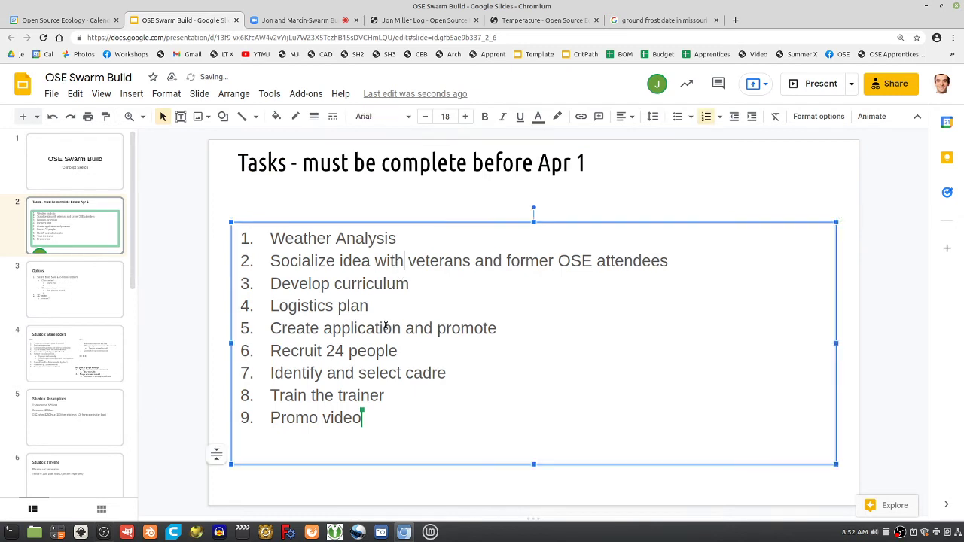
left_click(370, 419)
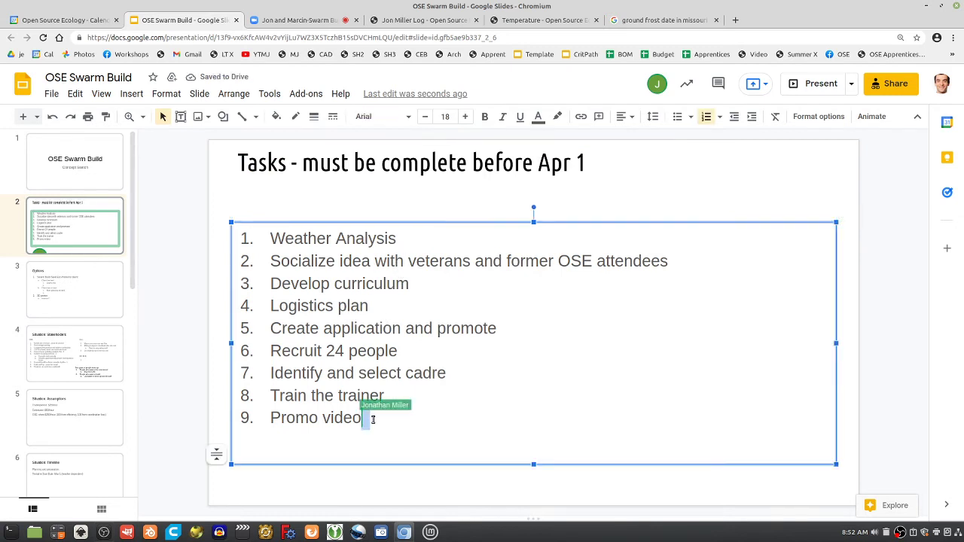
type("- OSE ")
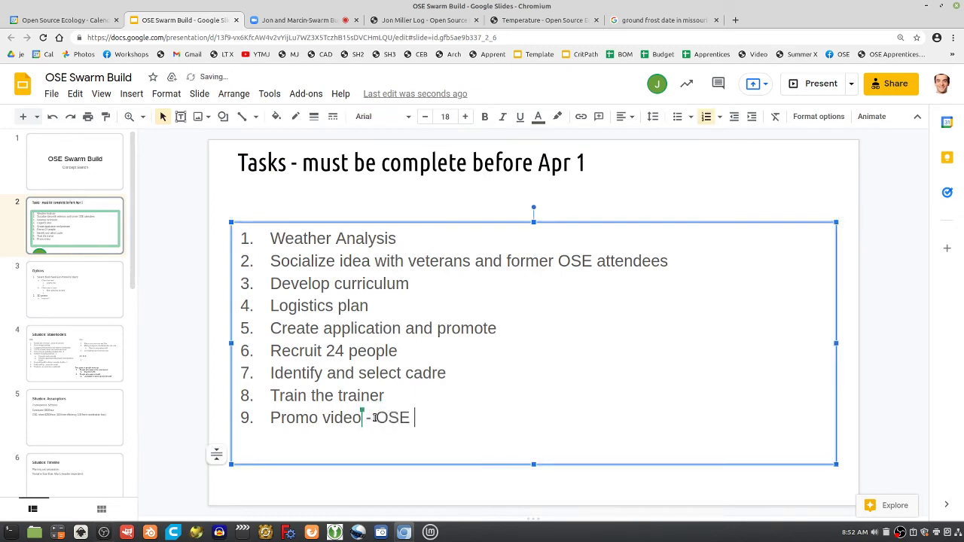
type("footage")
key("BackSpace")
type("ge edited")
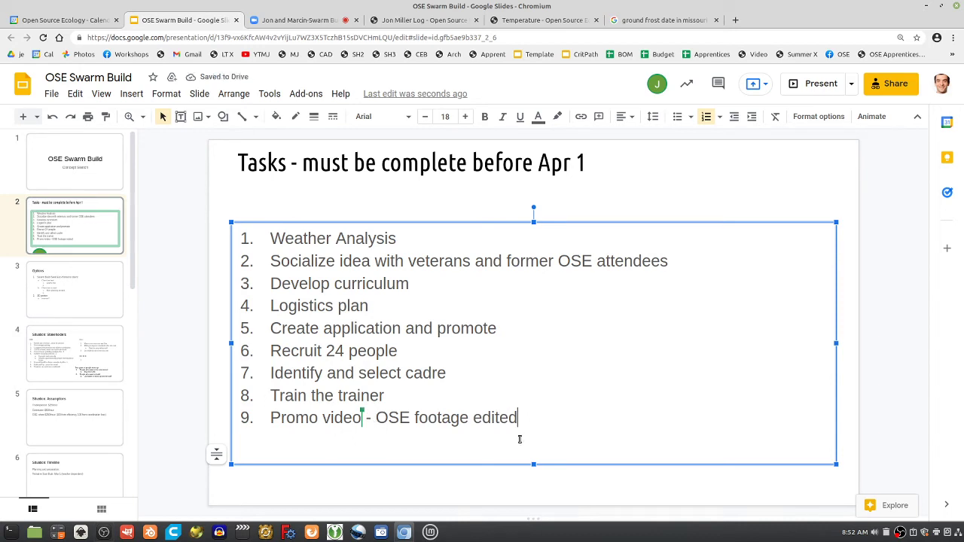
type(".")
key("Return")
key("Tab")
type("Good way ")
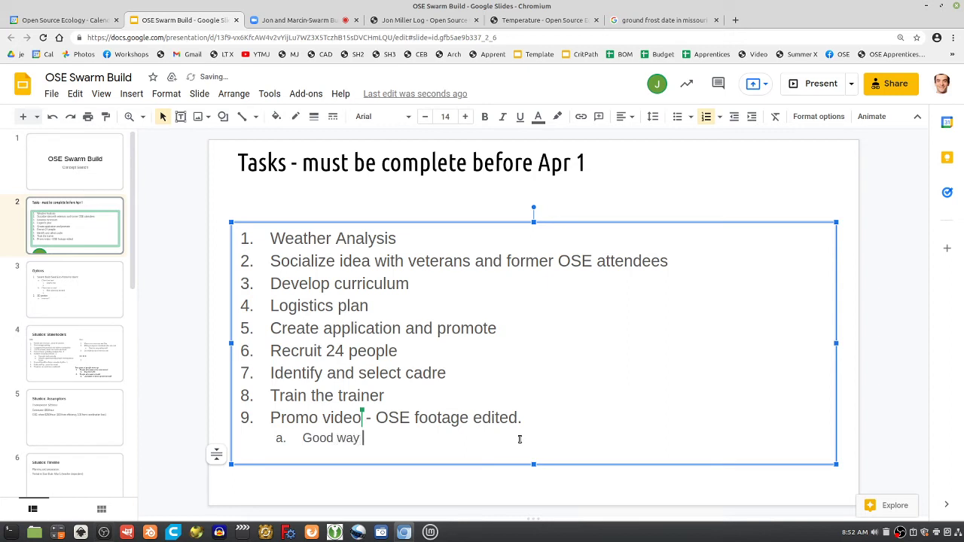
type("to use tim")
key("BackSpace")
key("BackSpace")
key("BackSpace")
Finish the sub-point so it reads 'Good way to use MJ time'
type("MJ time")
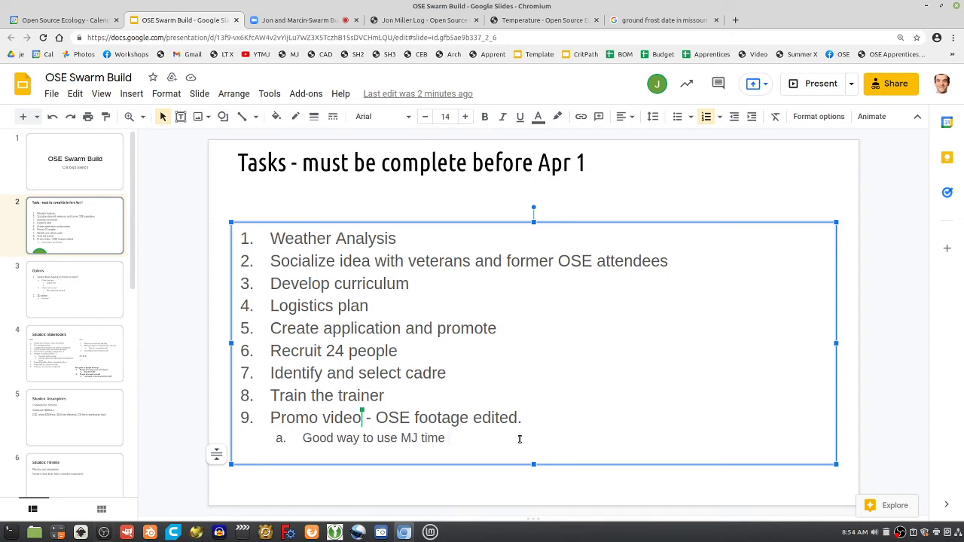
Add the title line "Do 2-3 prior to 'product release' of Builder Crash Course" and widen the box to fit
left_click(588, 172)
key("Return")
type("Do 2-")
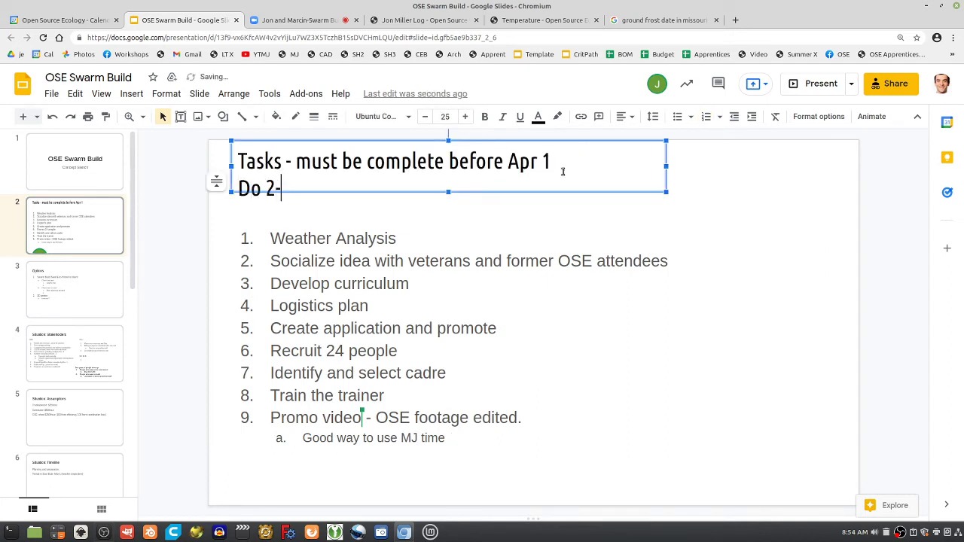
type("3 prior")
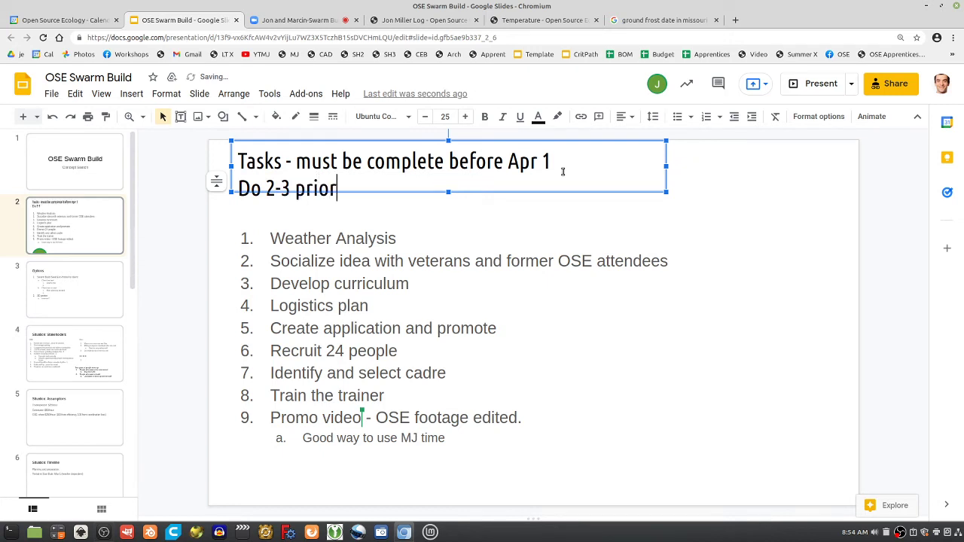
type(" to 'produ")
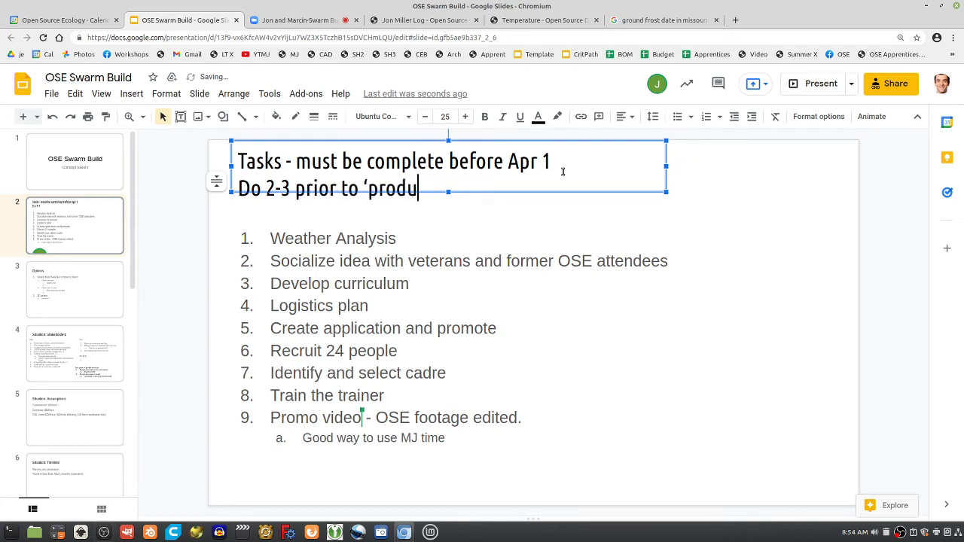
type("ct release'")
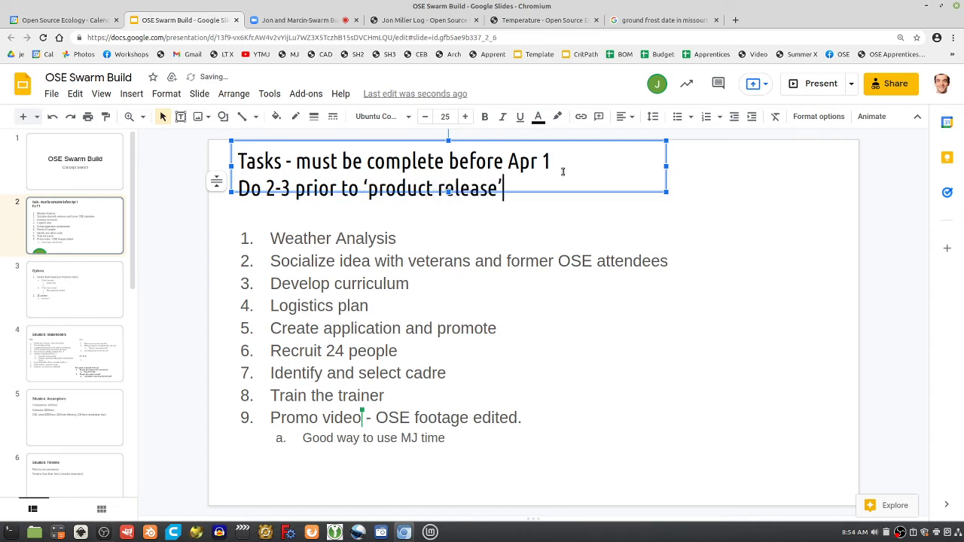
type(" of Builder Cras")
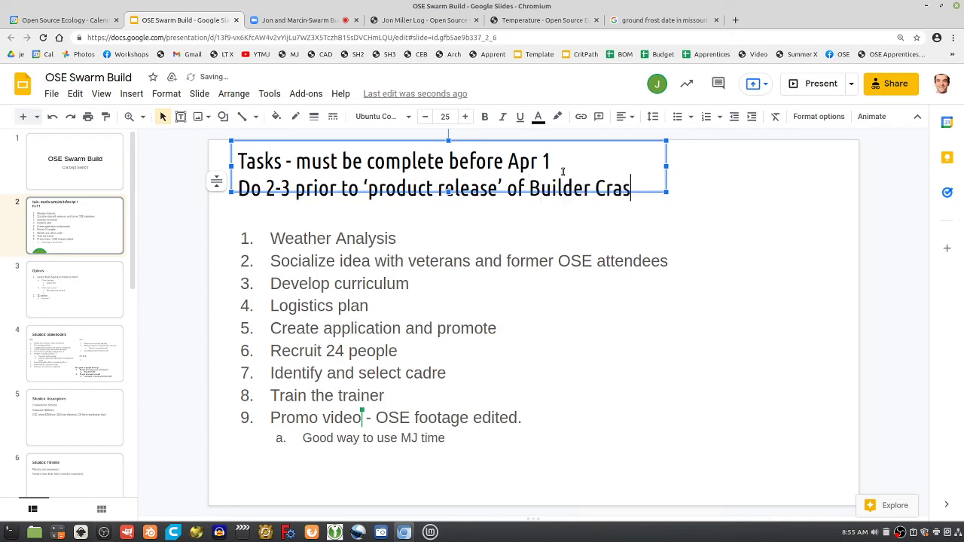
type("h Course")
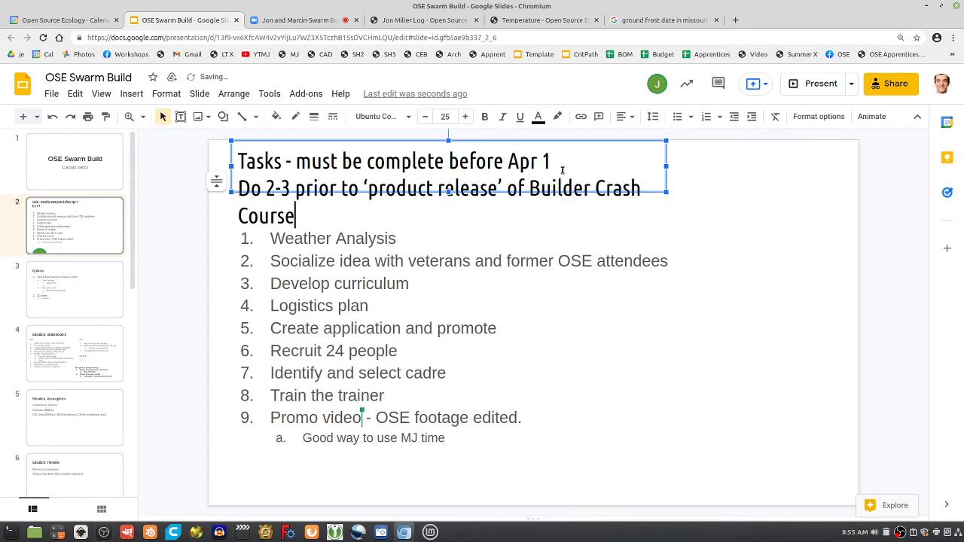
left_click_drag(666, 165, 802, 188)
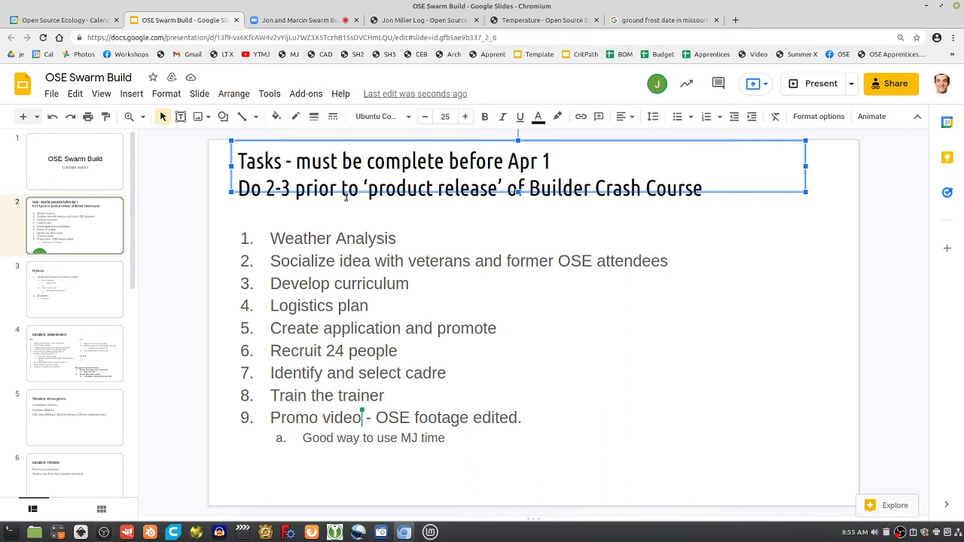
Leave the task list and navigate to slide 11, Execution: Can and Clone
left_click(396, 394)
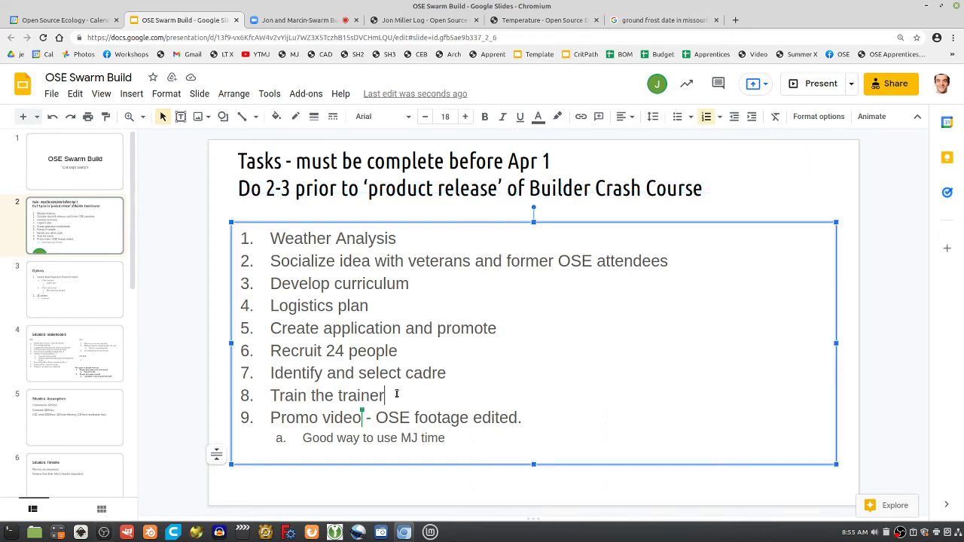
left_click(419, 349)
scroll(73, 395, "down", 5)
left_click(75, 397)
left_click(76, 370)
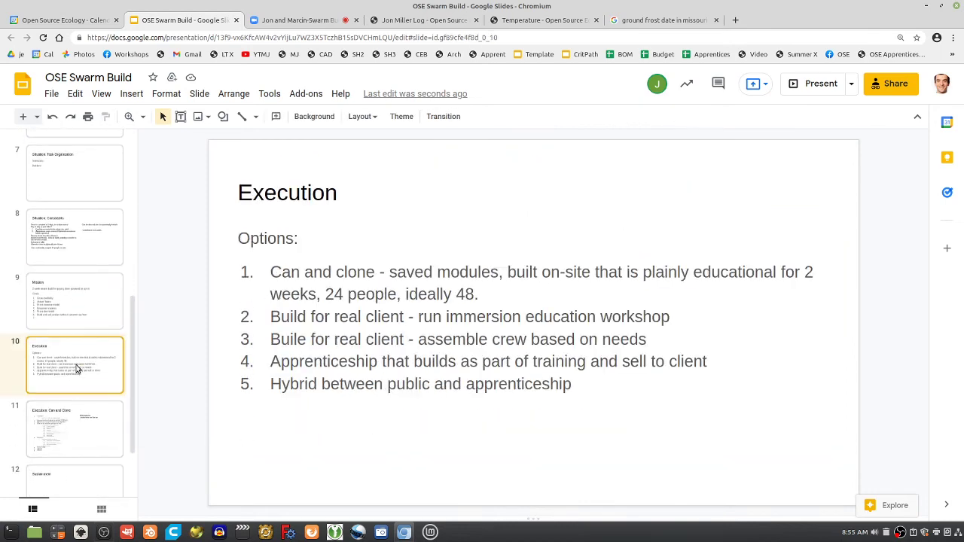
scroll(74, 422, "down", 2)
left_click(74, 337)
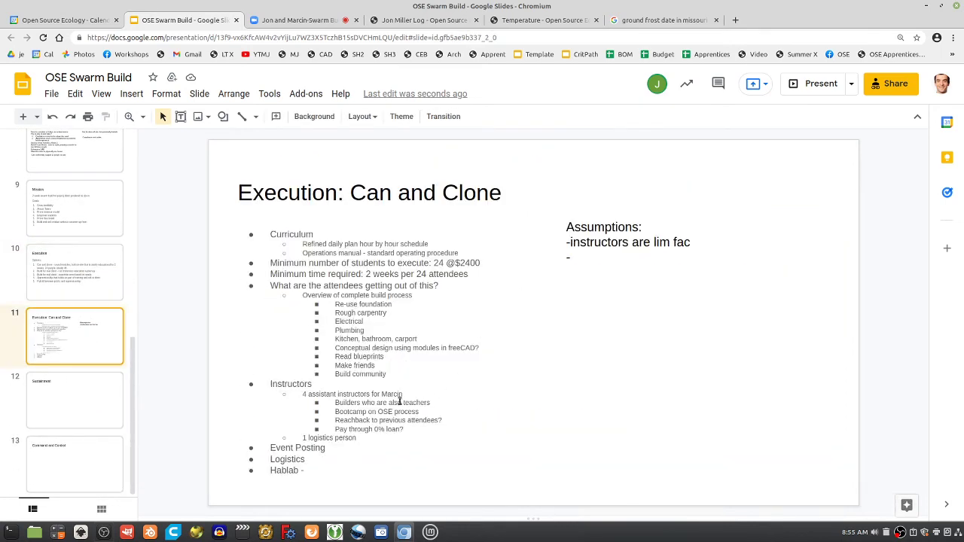
Add a '1 video person' sub-bullet under the logistics person line, then raise the text box's top edge
left_click(314, 471)
key("Return")
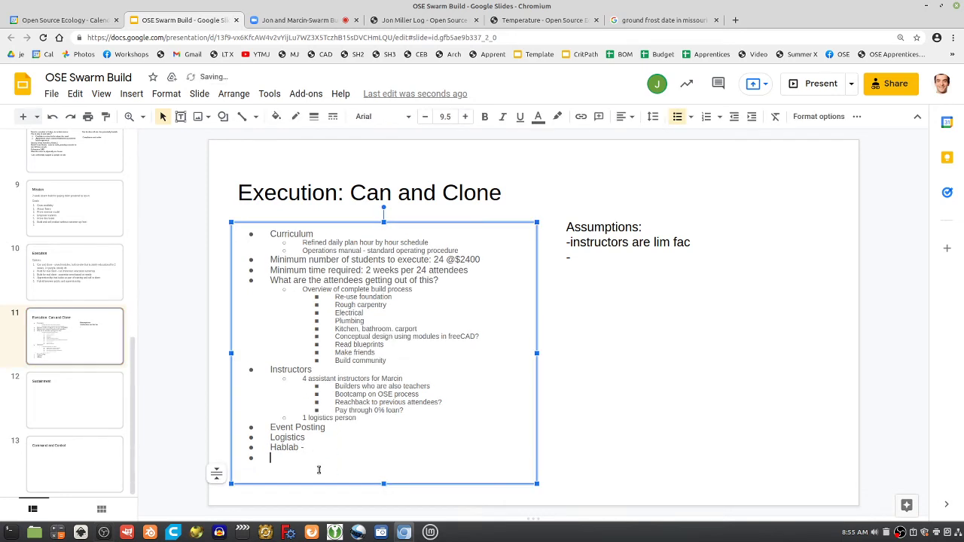
type("Video person")
key("BackSpace")
key("BackSpace")
key("BackSpace")
key("BackSpace")
key("BackSpace")
key("BackSpace")
key("BackSpace")
key("BackSpace")
key("BackSpace")
key("BackSpace")
key("BackSpace")
key("BackSpace")
key("BackSpace")
key("BackSpace")
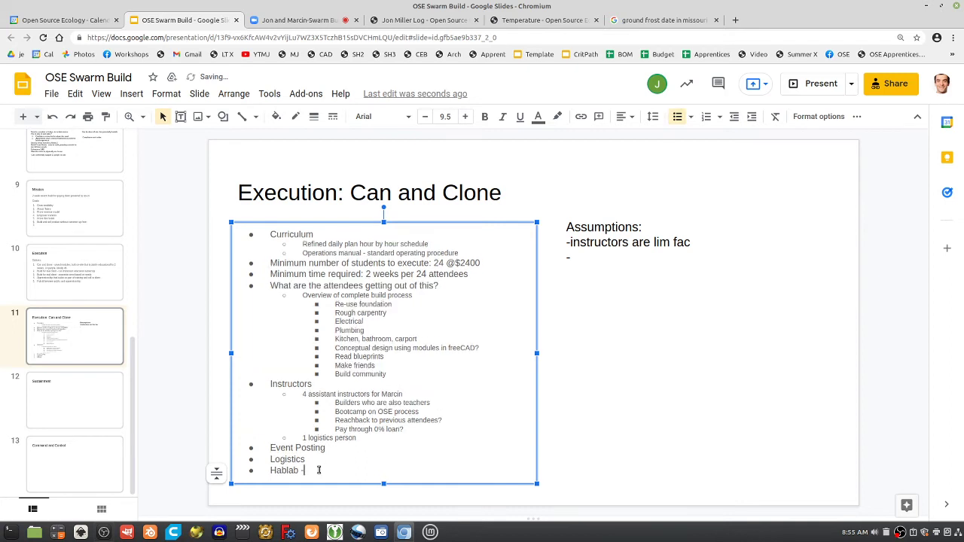
left_click(357, 436)
key("Return")
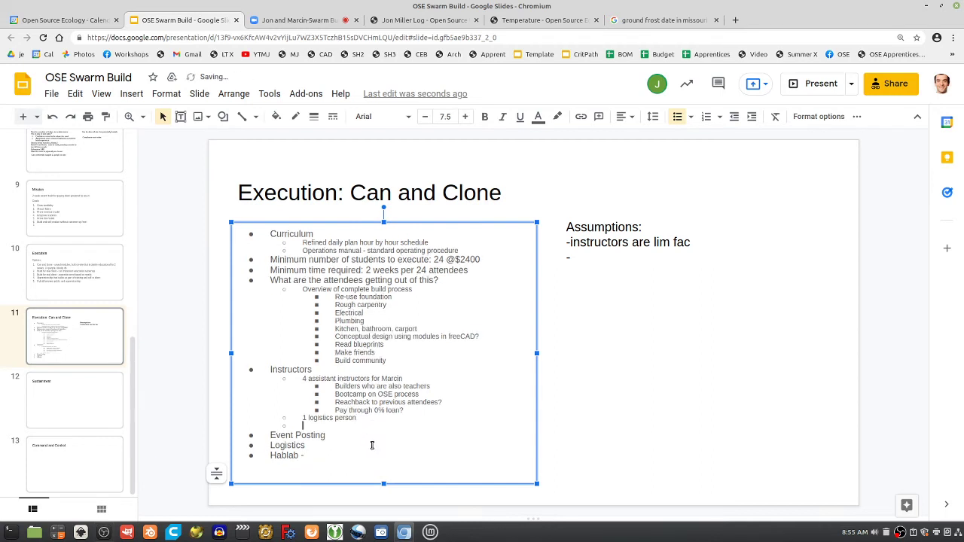
type("1")
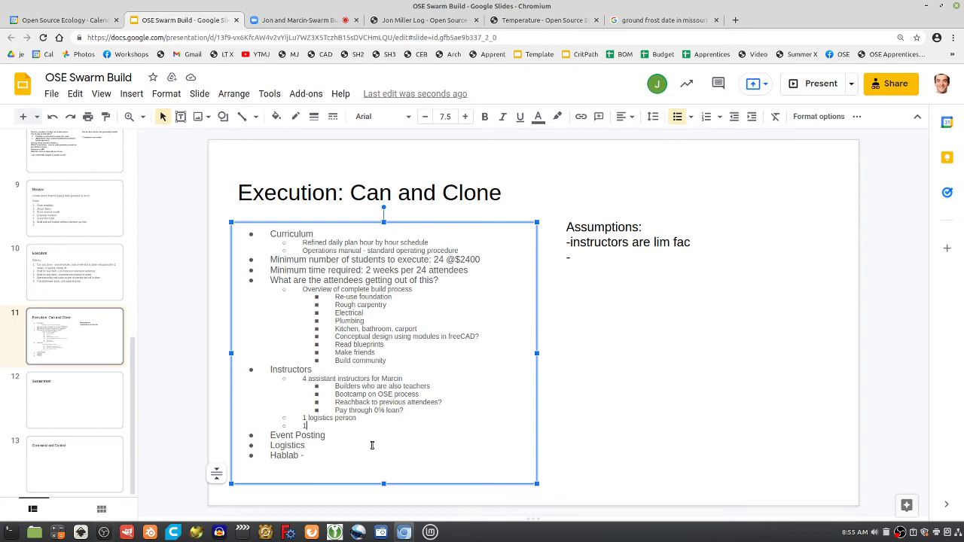
type("video person")
left_click(384, 220)
left_click_drag(384, 220, 383, 212)
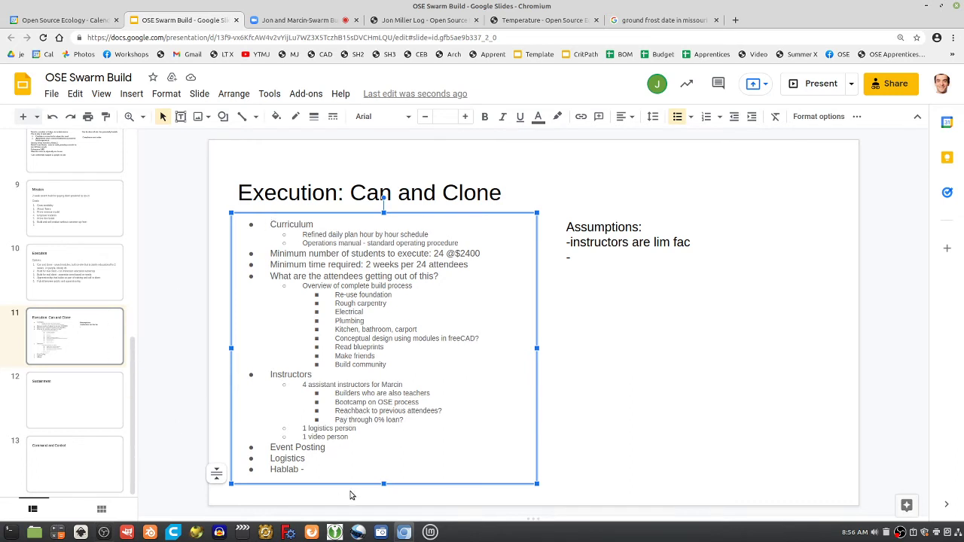
Delete the trailing dash after Hablab and start an empty bullet below it
left_click(304, 470)
key("BackSpace")
key("BackSpace")
key("Return")
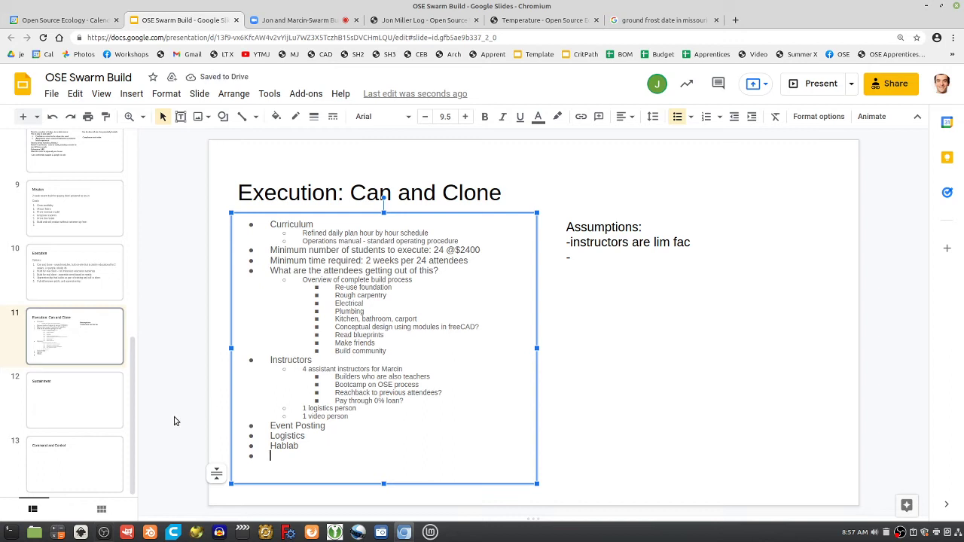
On the Tasks slide, add item 'Seed Eco-Home Worskhop Facility' after Train the trainer
scroll(80, 365, "up", 4)
scroll(75, 384, "up", 4)
scroll(76, 384, "up", 2)
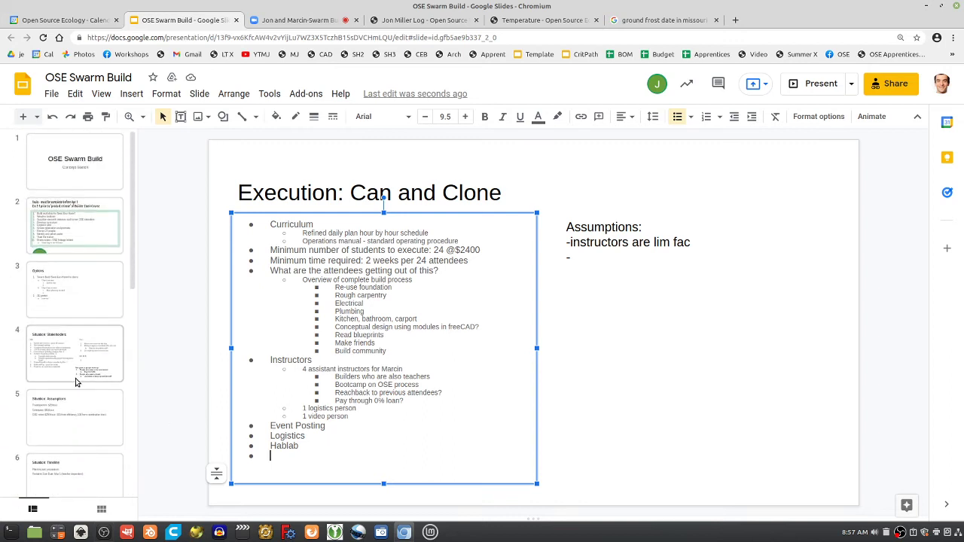
left_click(75, 229)
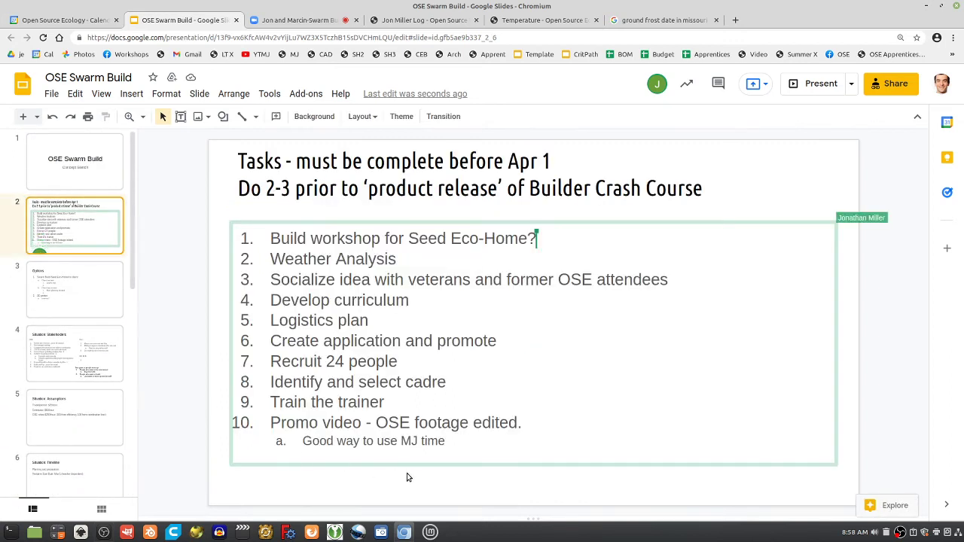
left_click(526, 423)
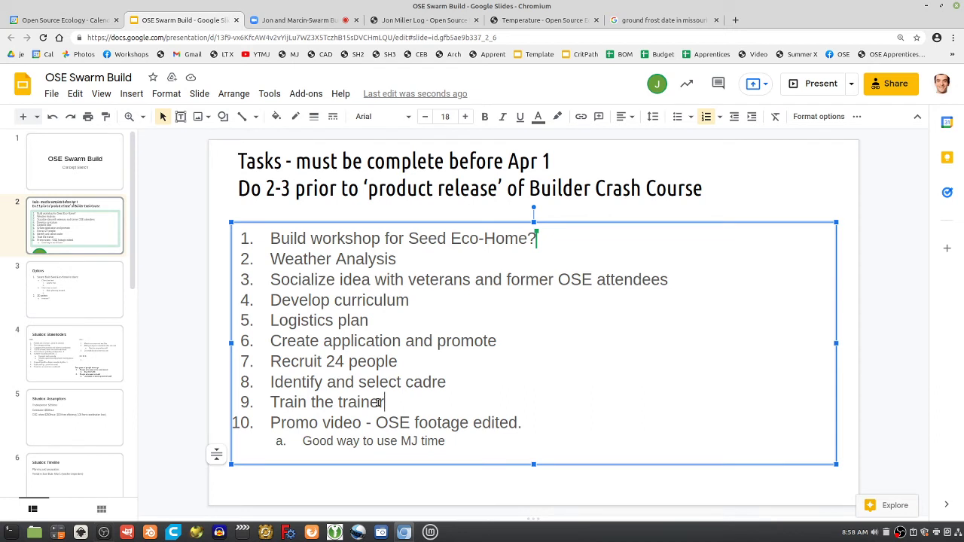
key("Return")
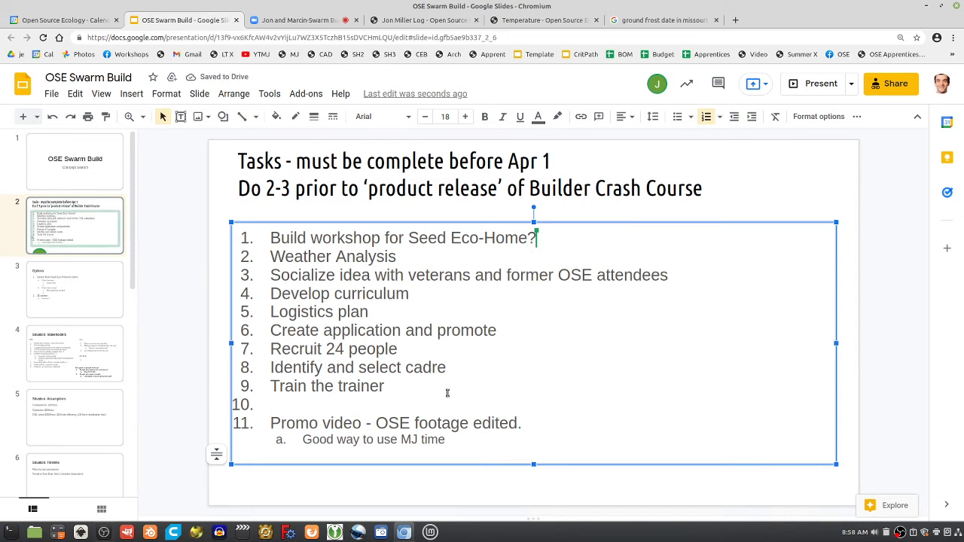
type("Seed Eco-Home Worskhop -")
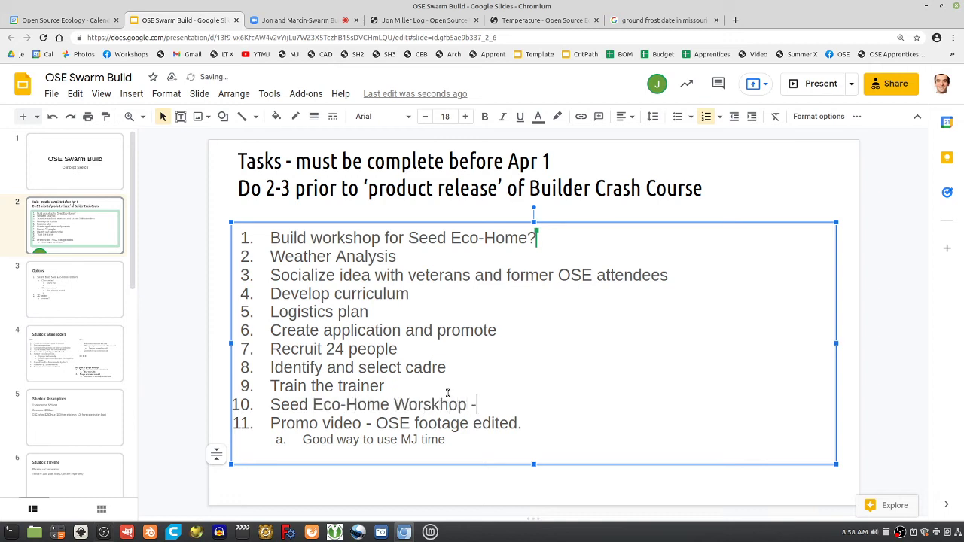
key("BackSpace")
type("Facility")
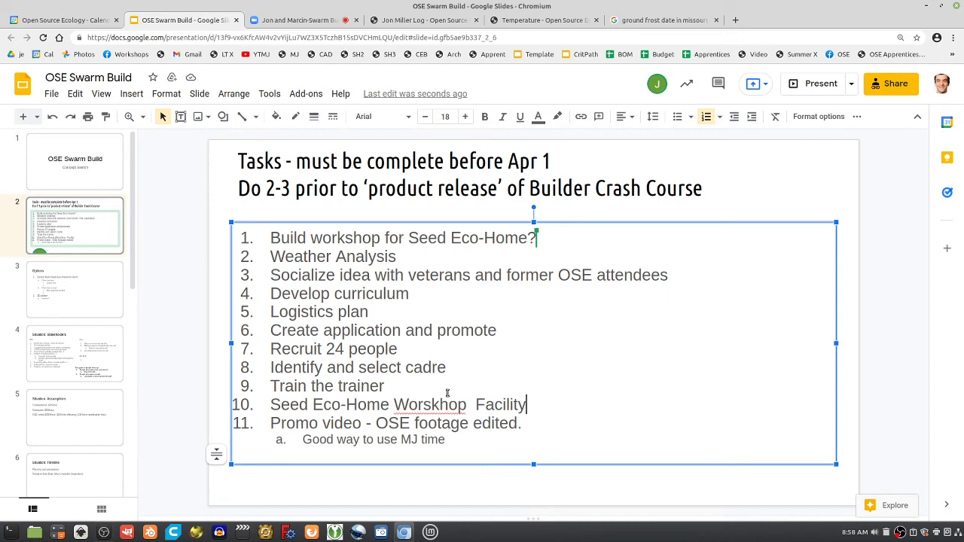
Beneath it, add an indented sub-note: or do this from workshop revenue
key("Return")
key("Tab")
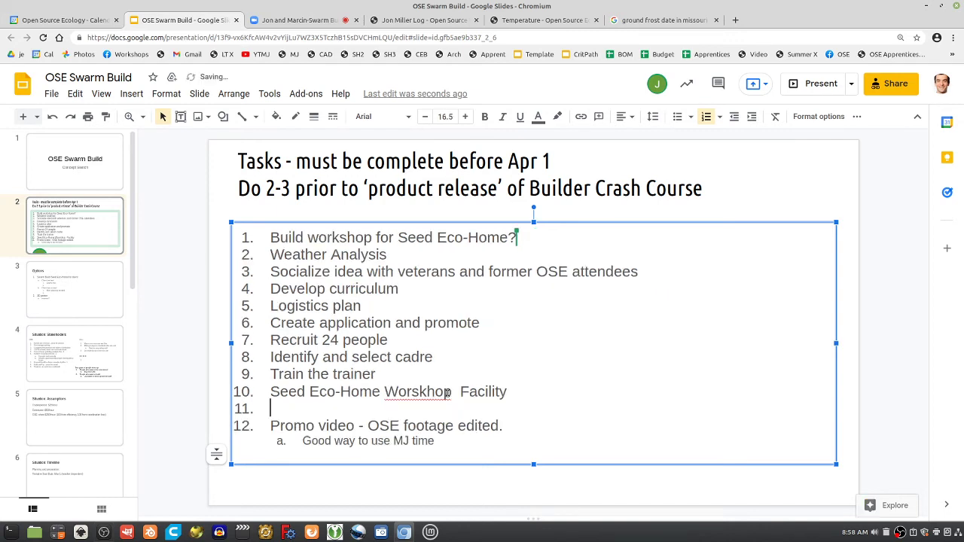
type("OR d")
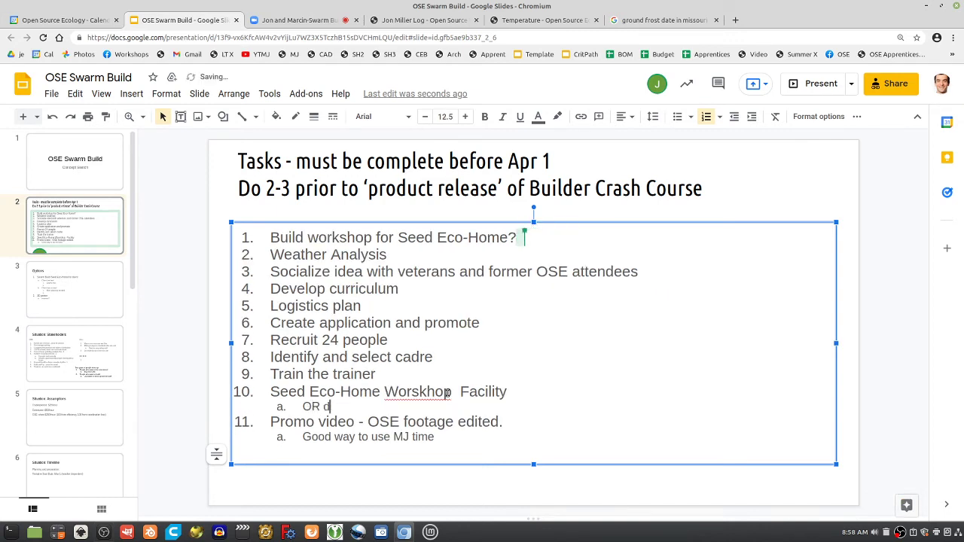
key("BackSpace")
key("BackSpace")
key("BackSpace")
type("r do")
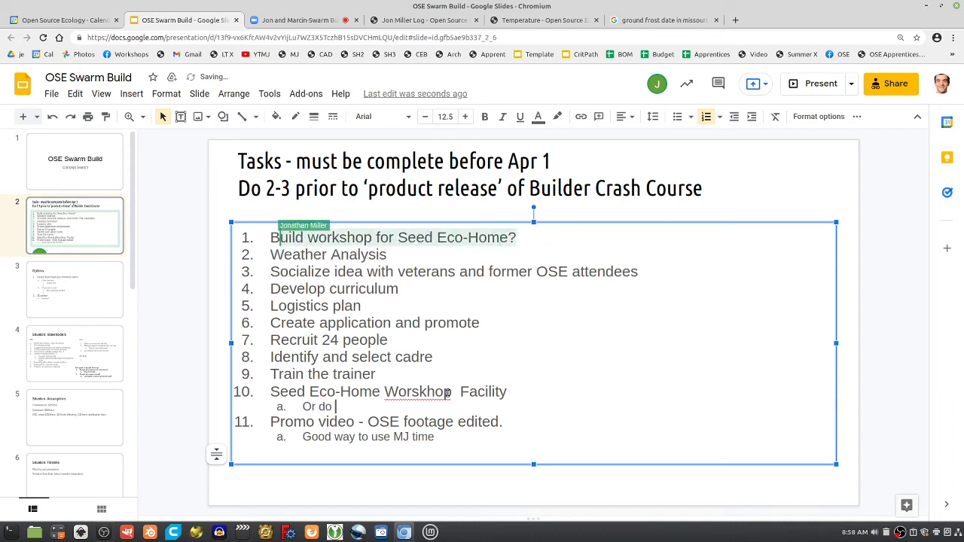
type(" th")
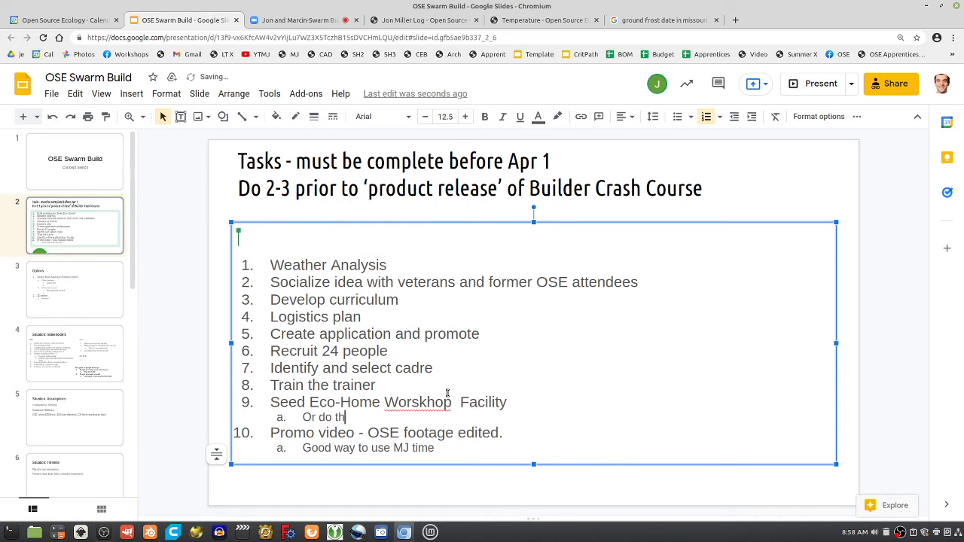
type("is from  worksh")
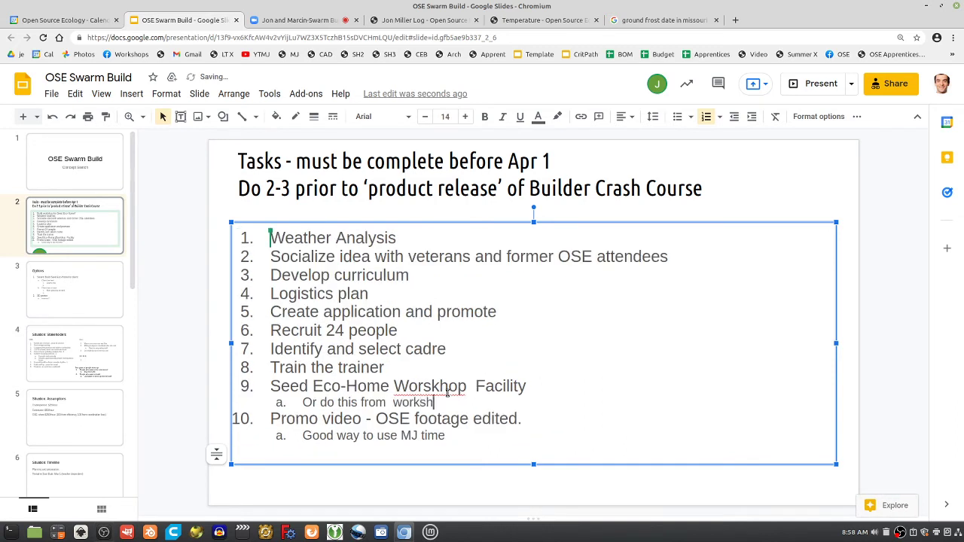
type("op reveneu")
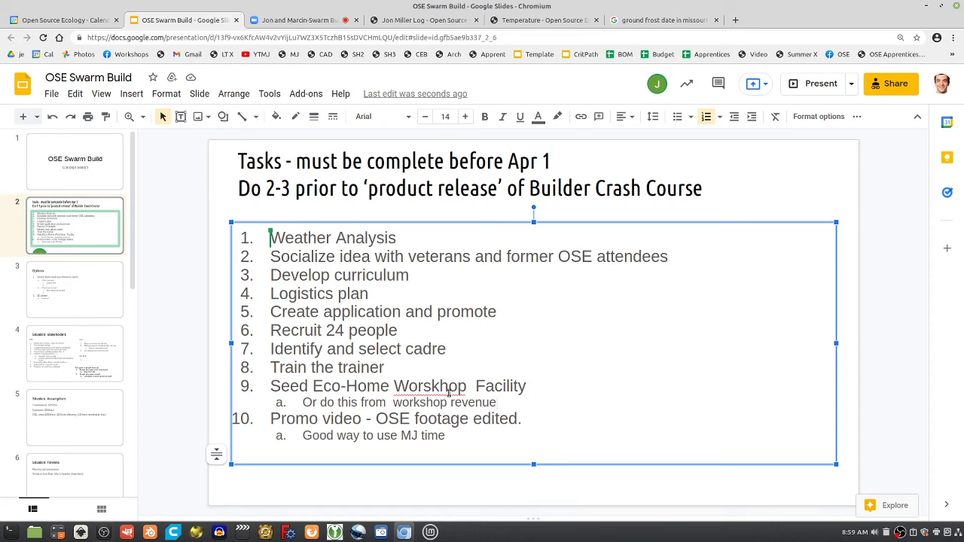
left_click(279, 21)
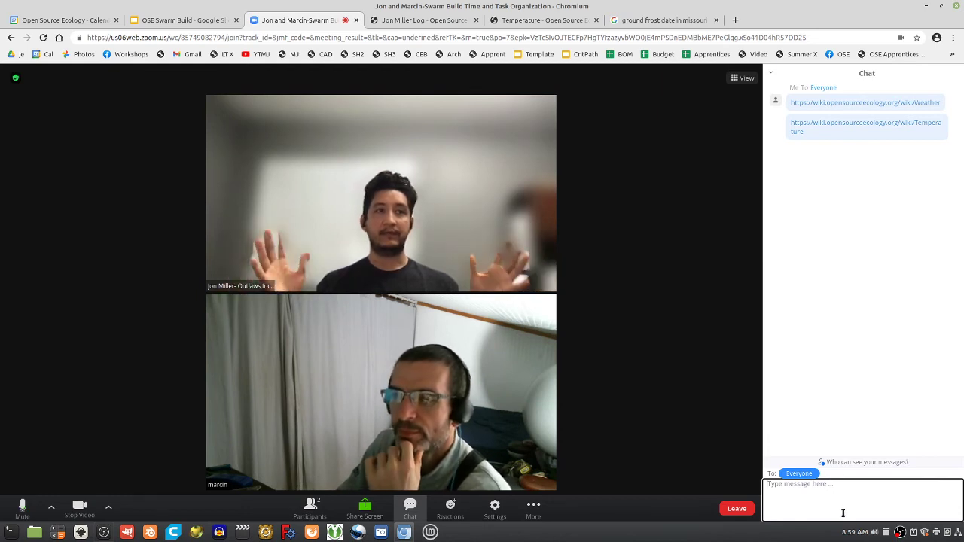
left_click(843, 513)
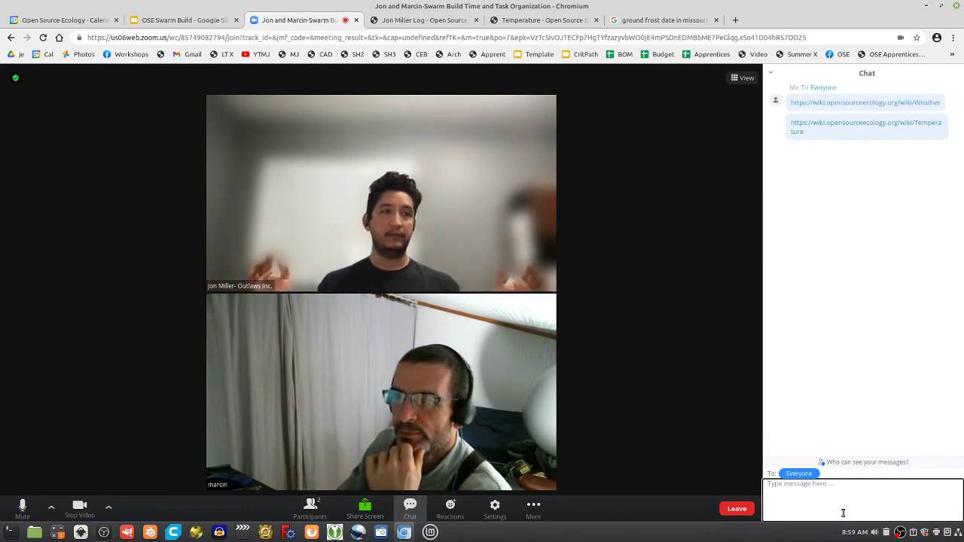
mouse_move(851, 530)
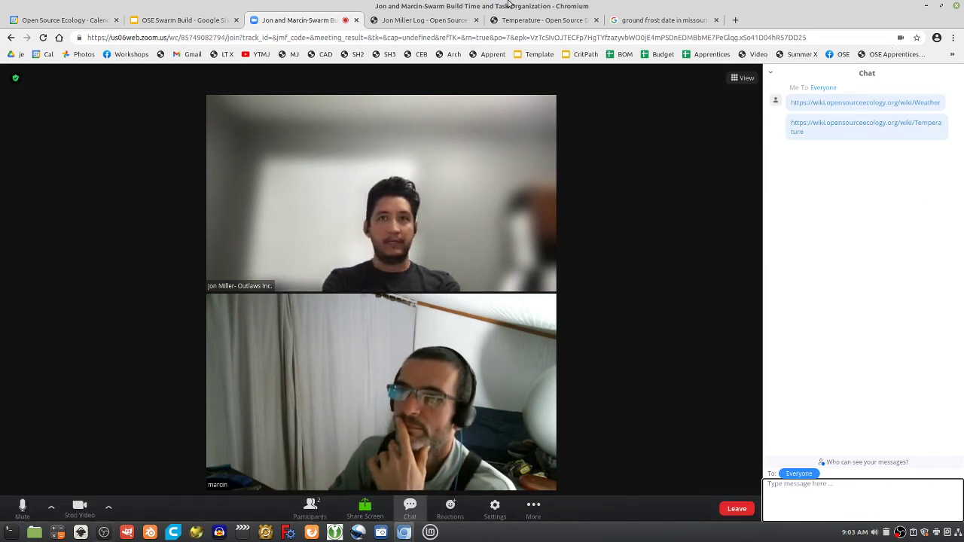
left_click(422, 21)
Move the task list box up and left and narrow its width, then open a blank browser tab
left_click(178, 21)
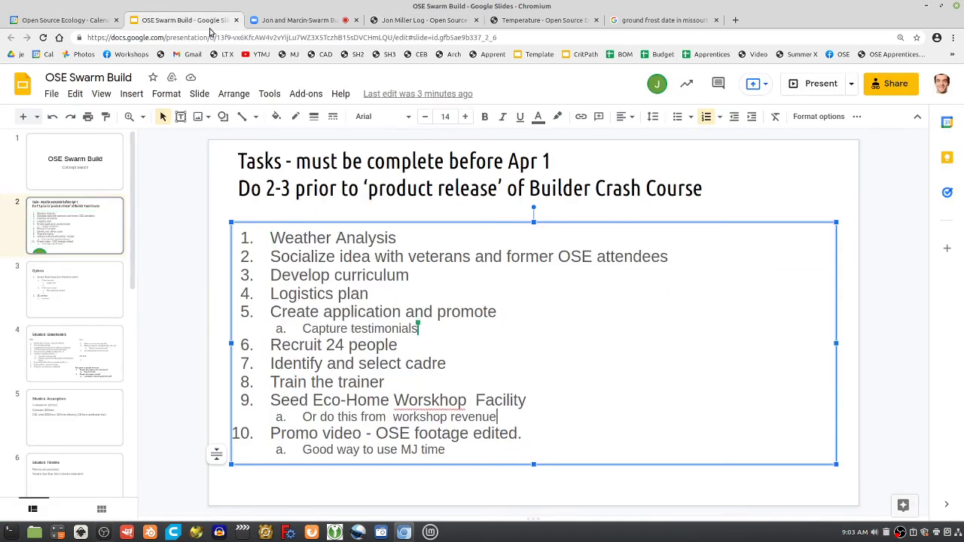
left_click_drag(288, 223, 281, 204)
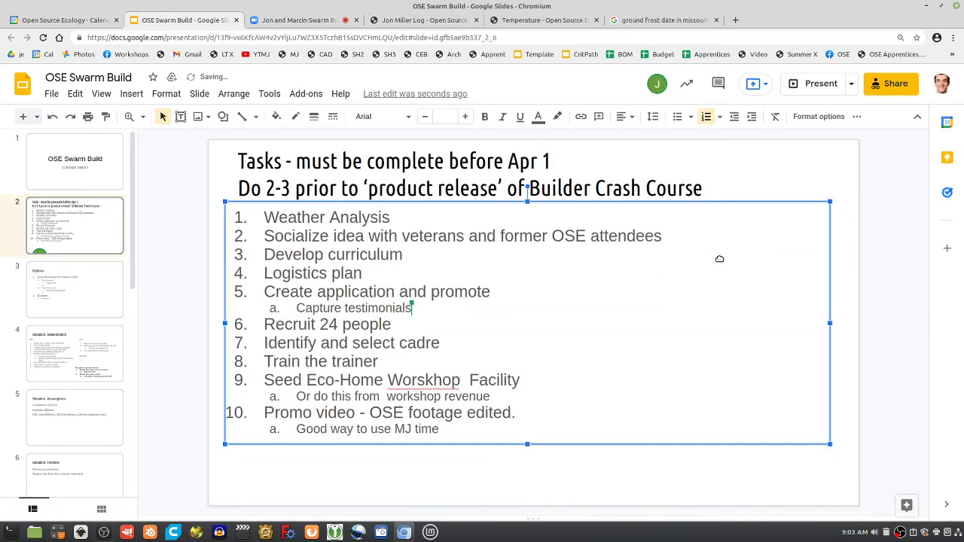
left_click_drag(827, 323, 696, 323)
left_click_drag(607, 205, 653, 208)
left_click(738, 21)
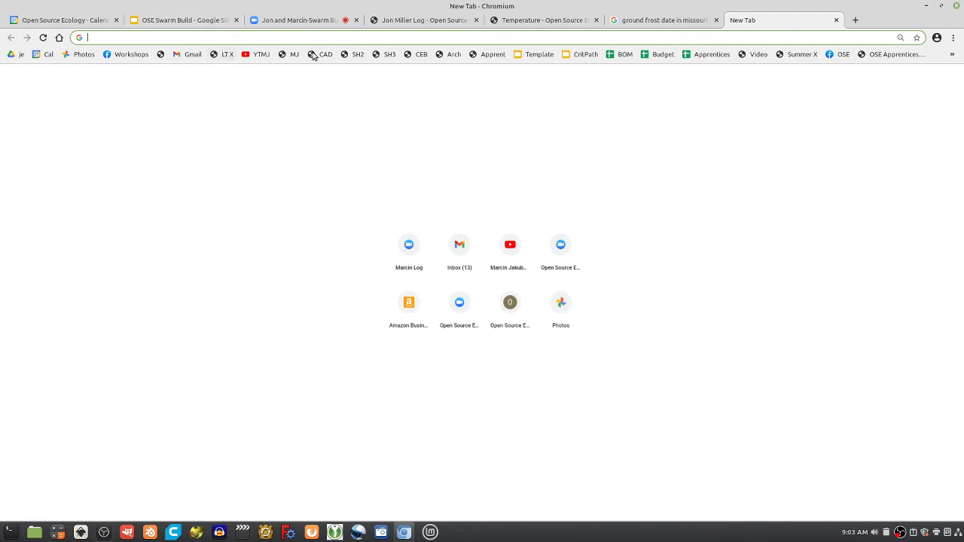
Switch the wiki page from Seed_Home_v2 to Critical_Path and scroll to the Oct 21, 2021 slide
left_click(356, 54)
left_click_drag(240, 39, 344, 27)
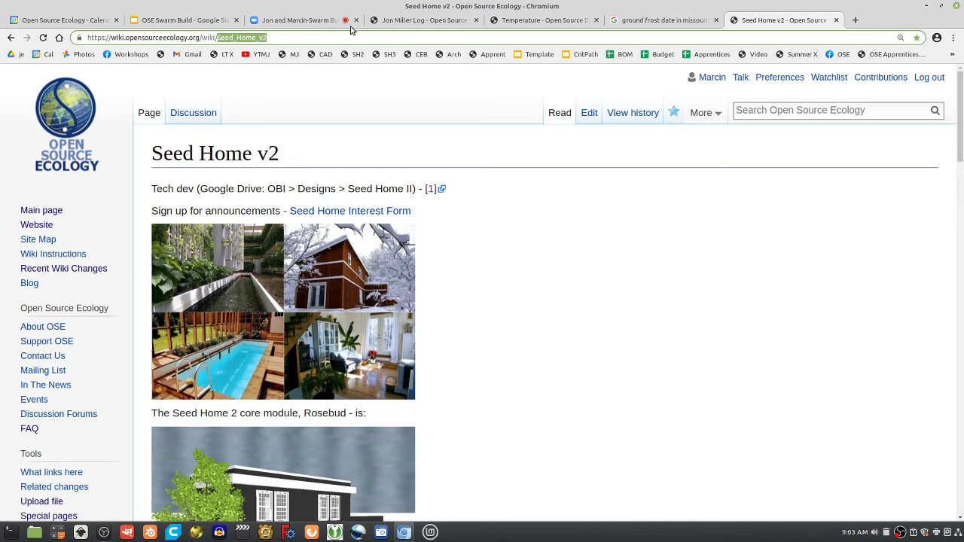
type("Critical_Path")
key("Return")
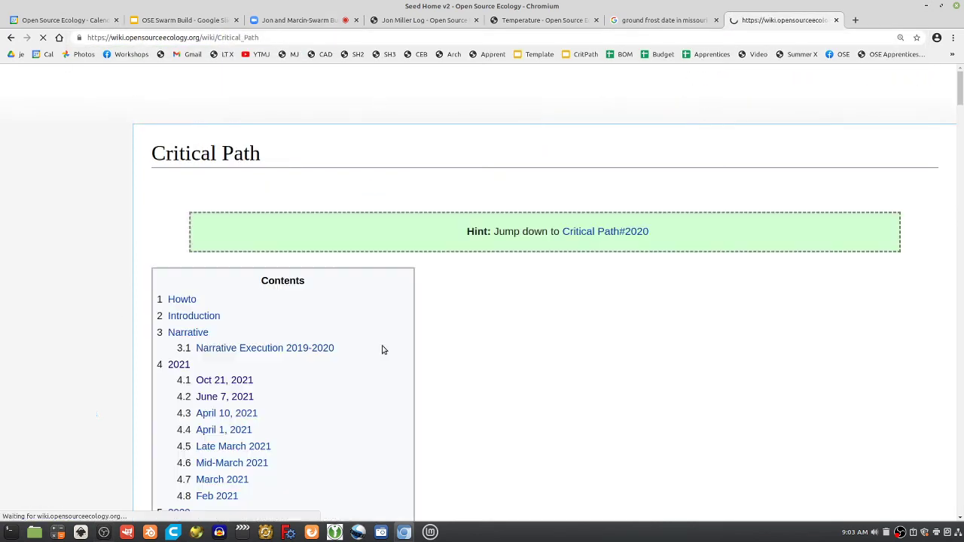
scroll(397, 363, "down", 15)
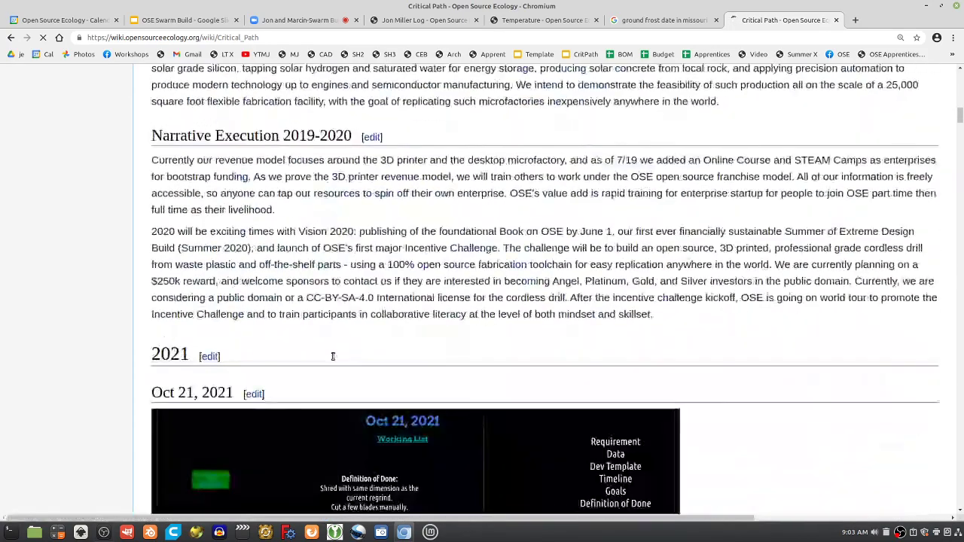
scroll(333, 356, "down", 5)
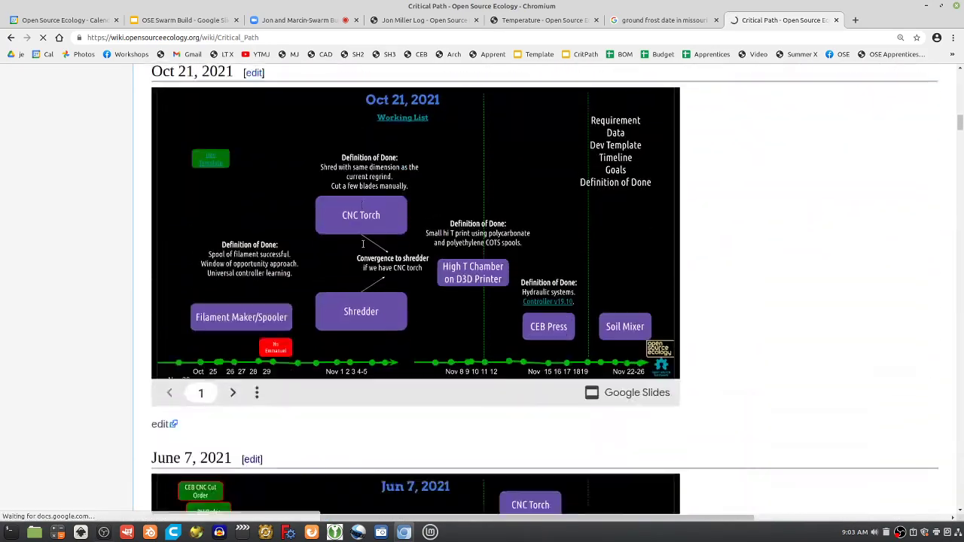
scroll(154, 402, "up", 1)
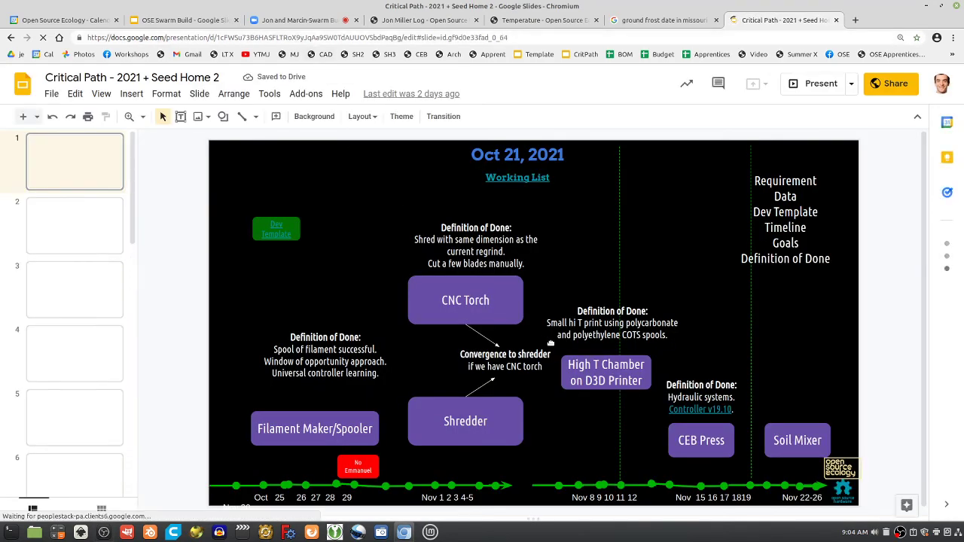
Copy the Critical Path - 2021 + Seed Home 2 deck URL, verify anyone-can-edit sharing, and return to Zoom
left_click(390, 42)
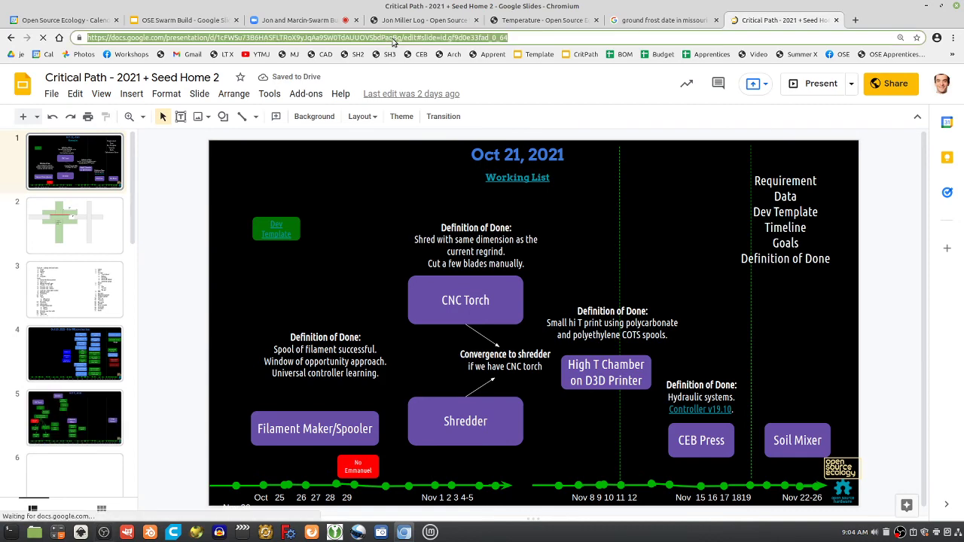
left_click(882, 85)
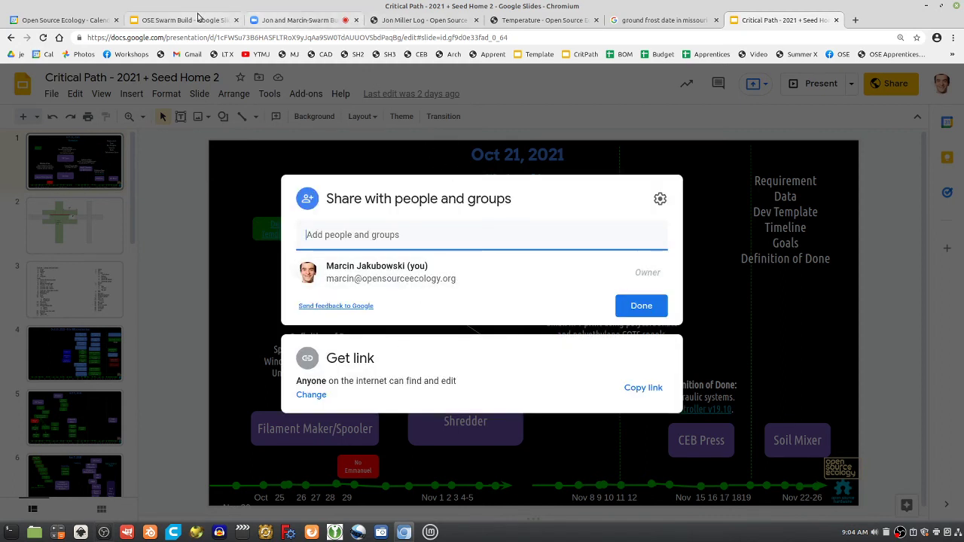
left_click(295, 19)
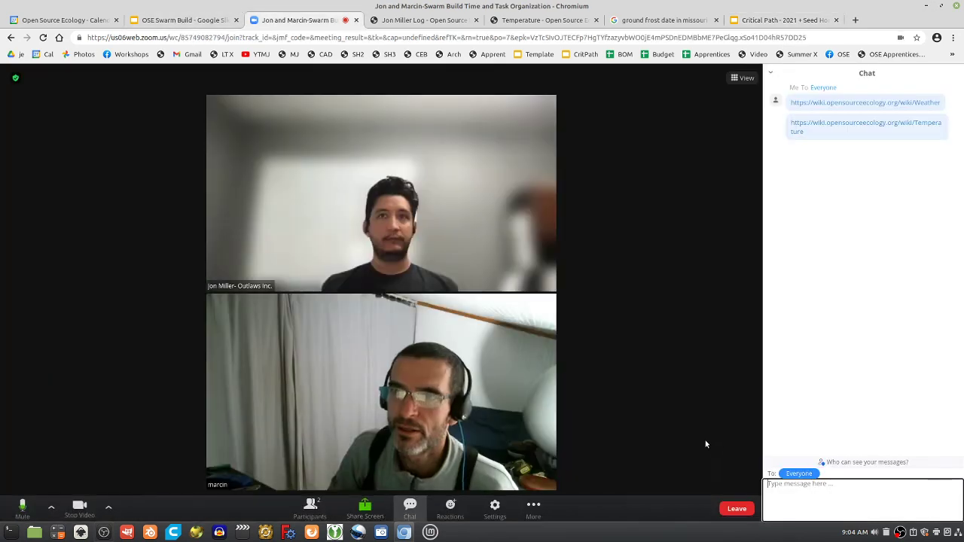
Paste the Critical Path deck link into the Zoom chat and send it to everyone
left_click(776, 492)
key("Return")
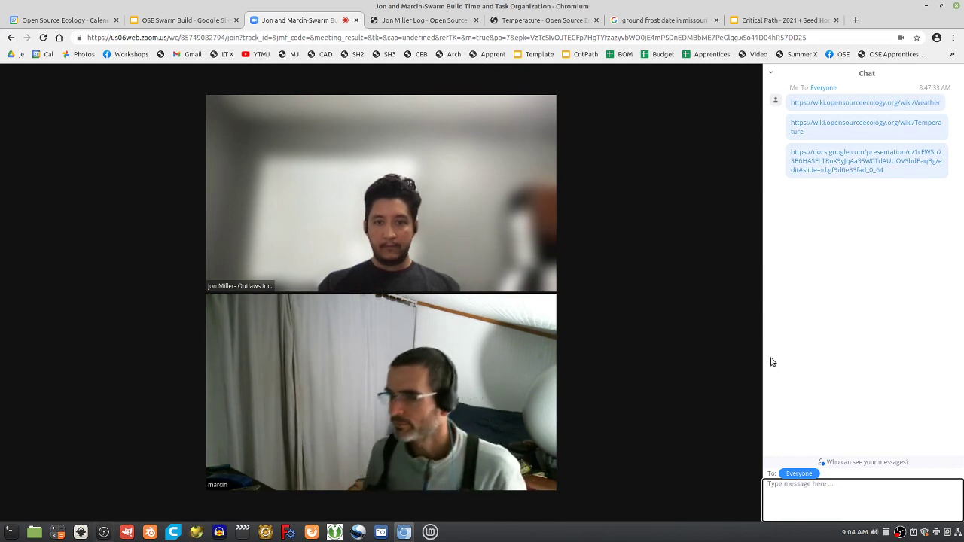
mouse_move(768, 364)
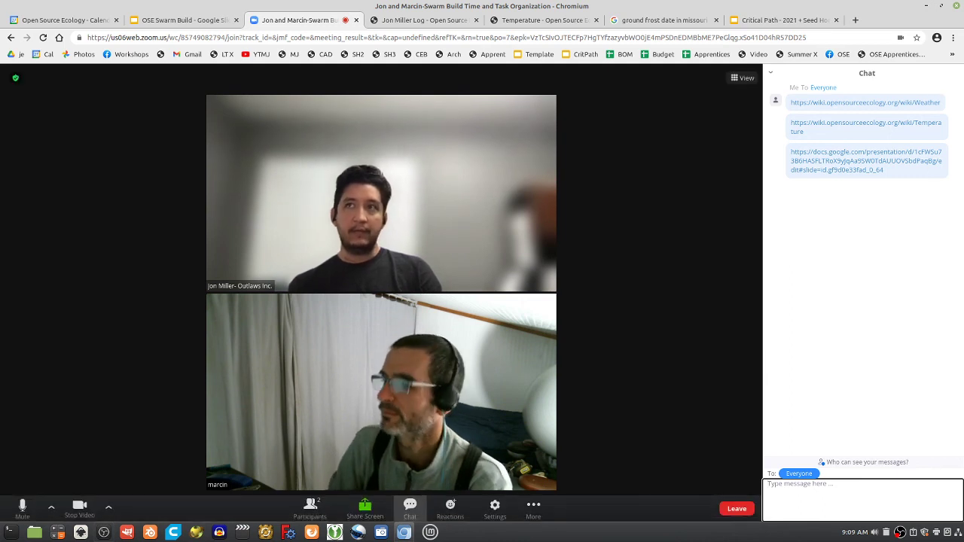
left_click(856, 533)
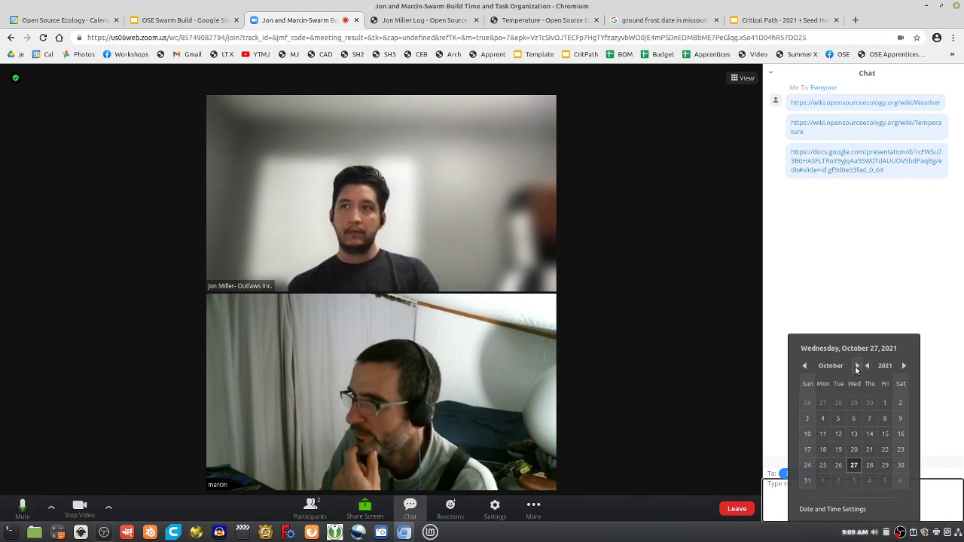
left_click(857, 365)
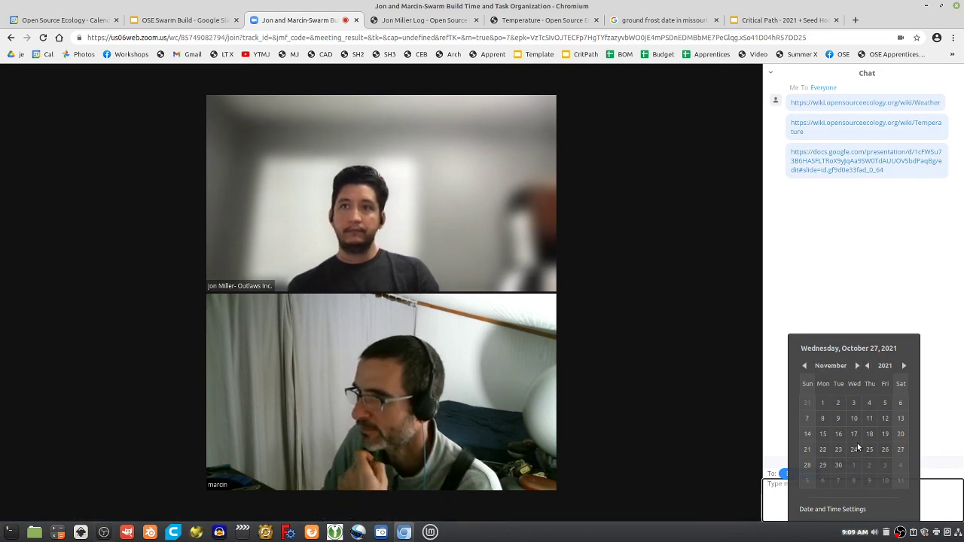